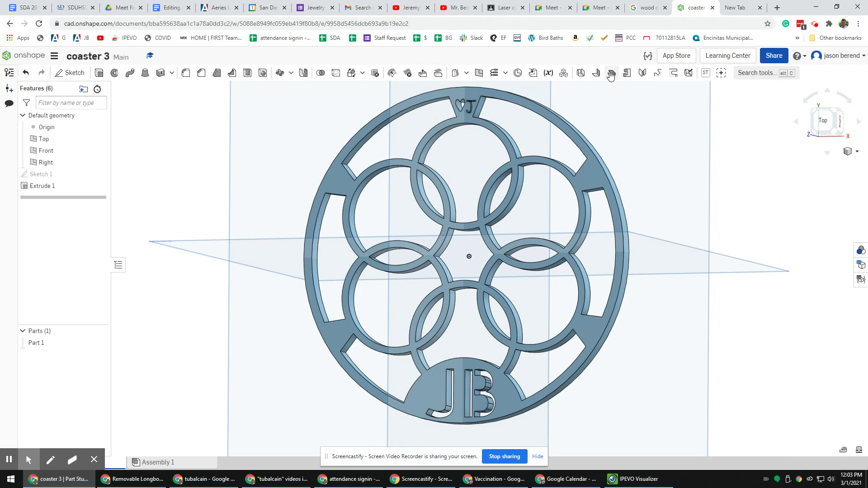
Preview VectorStock's four-coaster laser-cut design set (star lattice, mandala, tree) from related images.
{"action": "left_click", "coordinate": [647, 8]}
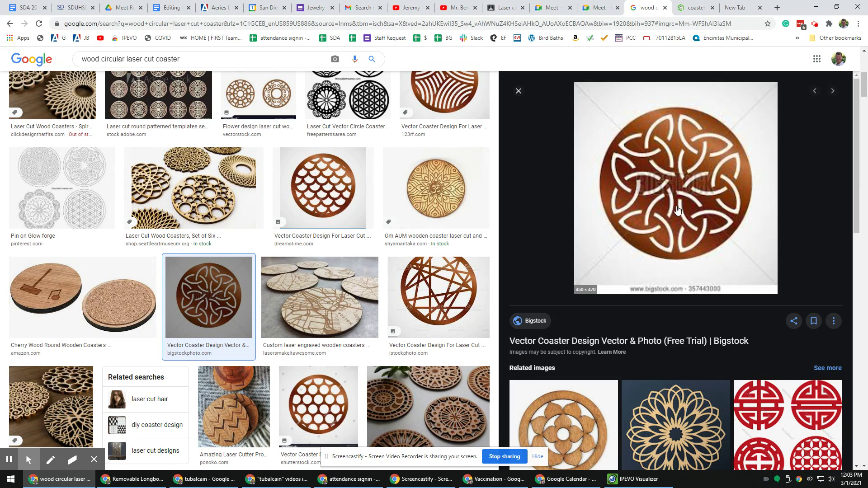
{"action": "scroll", "coordinate": [692, 226], "scroll_direction": "down", "scroll_amount": 2}
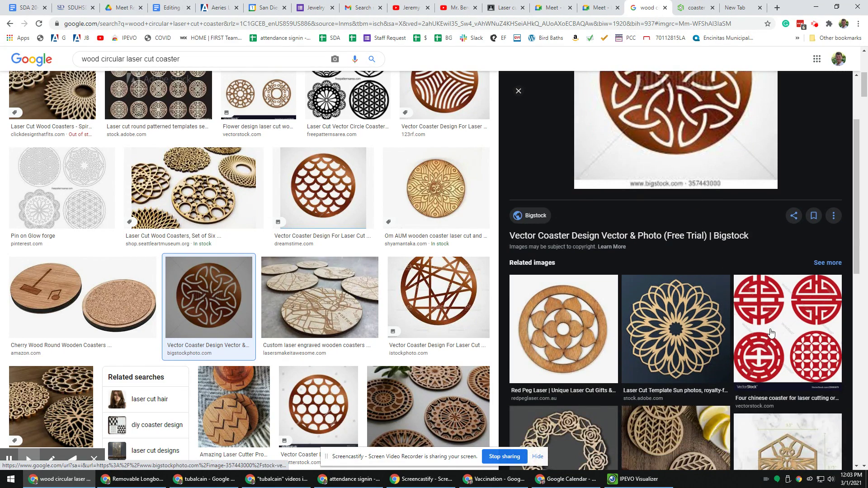
{"action": "left_click", "coordinate": [771, 334]}
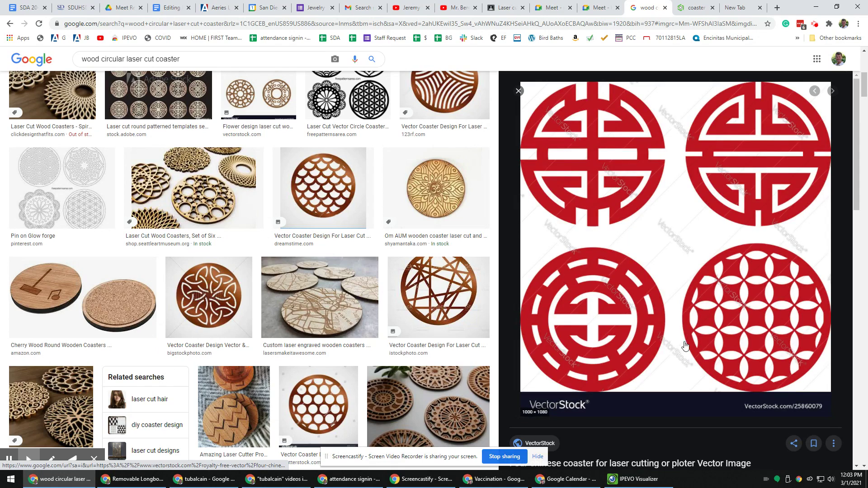
{"action": "scroll", "coordinate": [736, 304], "scroll_direction": "down", "scroll_amount": 2}
{"action": "scroll", "coordinate": [737, 304], "scroll_direction": "down", "scroll_amount": 3}
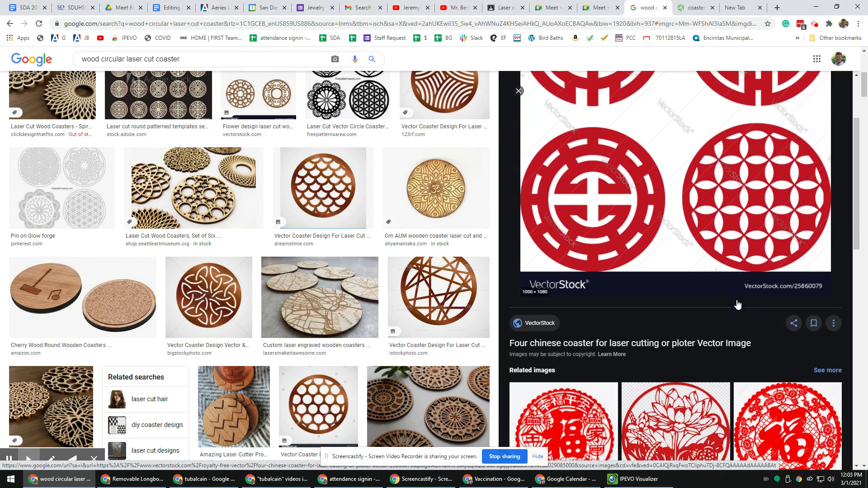
{"action": "scroll", "coordinate": [737, 303], "scroll_direction": "down", "scroll_amount": 3}
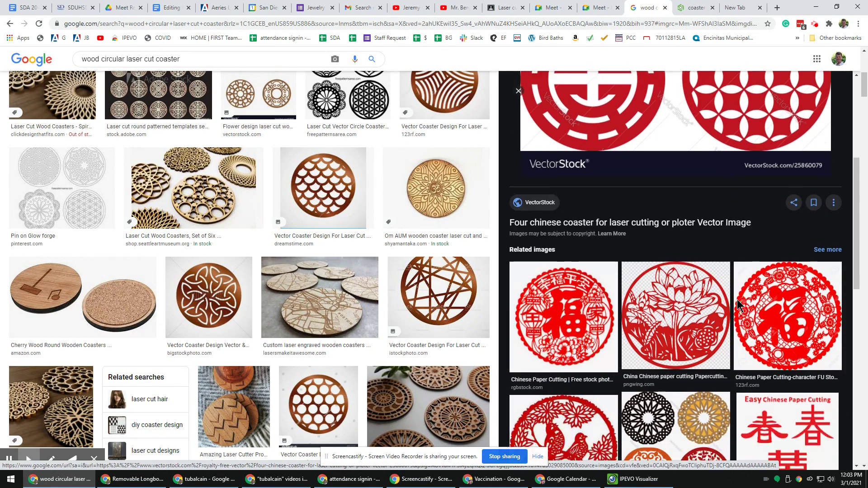
{"action": "left_click", "coordinate": [702, 340]}
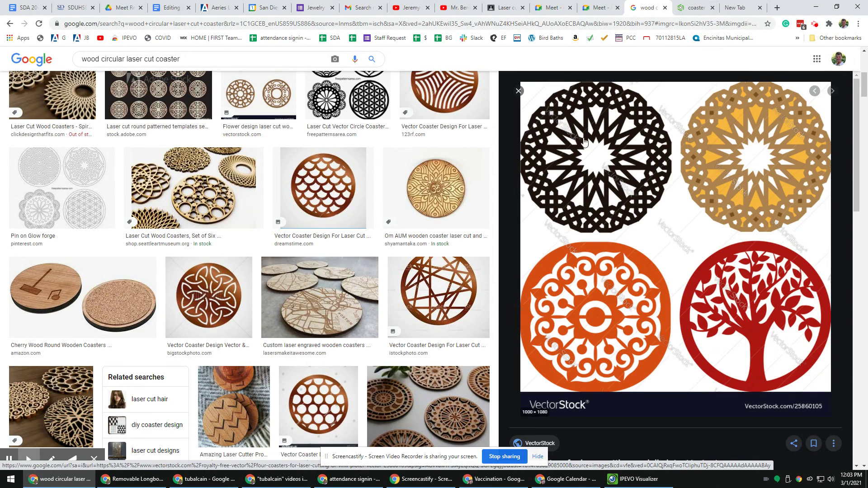
Create a new Onshape document named 'coaster v5'.
{"action": "left_click", "coordinate": [690, 8]}
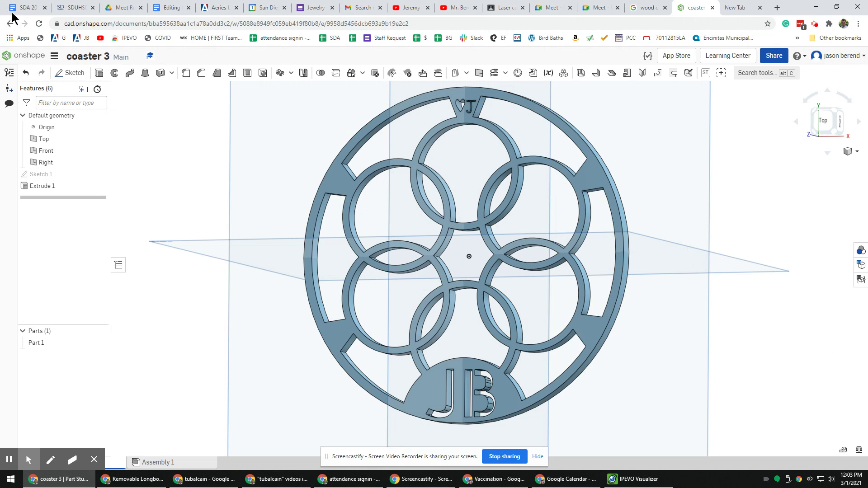
{"action": "left_click", "coordinate": [23, 57]}
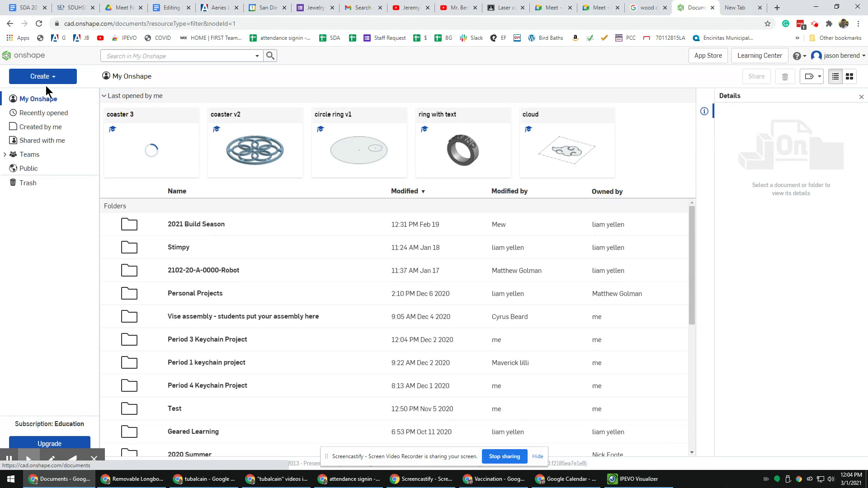
{"action": "left_click", "coordinate": [48, 78]}
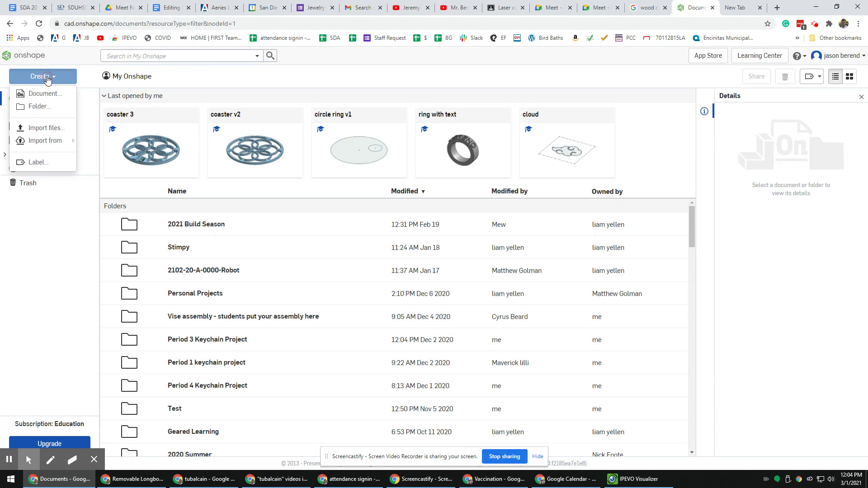
{"action": "left_click", "coordinate": [44, 94]}
{"action": "type", "text": "coas"}
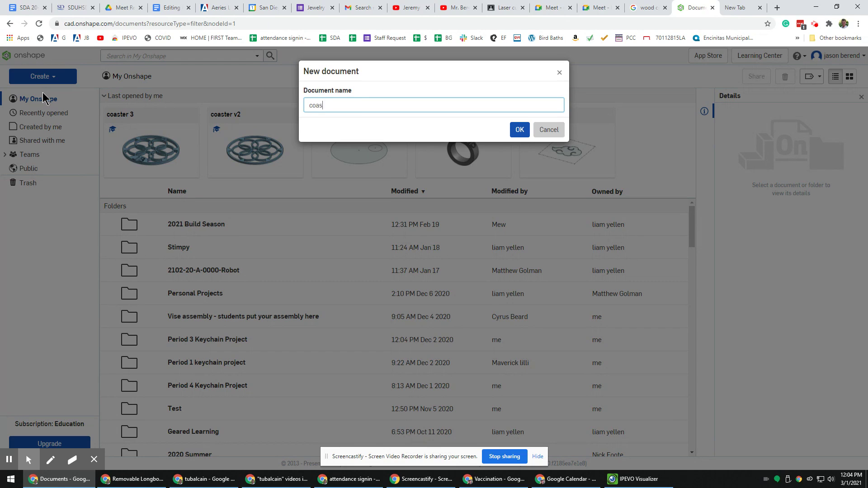
{"action": "type", "text": "ter v5"}
{"action": "key", "text": "Return"}
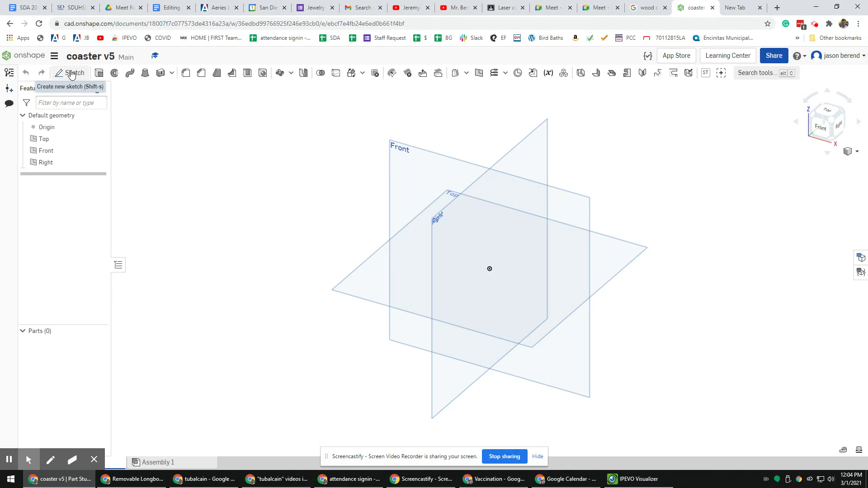
Start Sketch 1 on the Top plane, viewed from the top.
{"action": "left_click", "coordinate": [71, 73]}
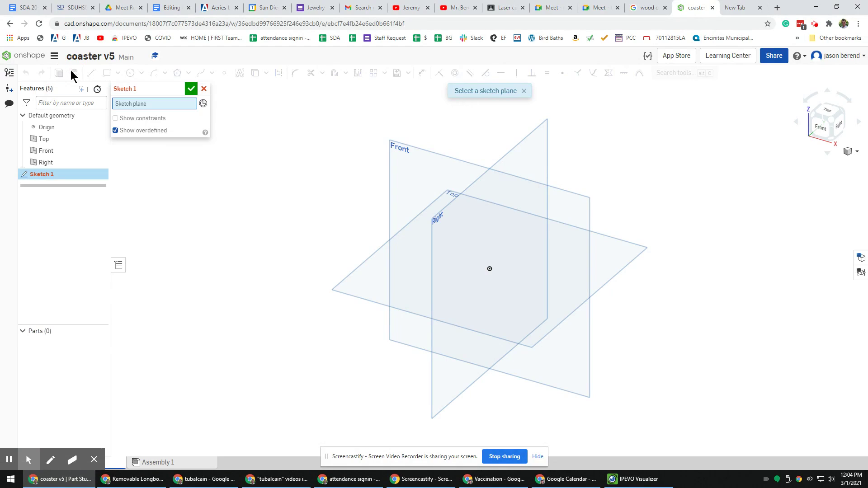
{"action": "left_click", "coordinate": [42, 141]}
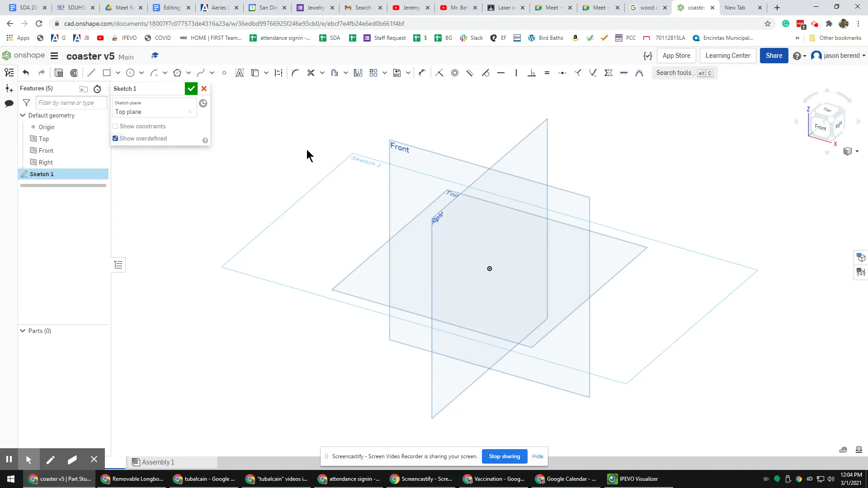
{"action": "left_click", "coordinate": [826, 112]}
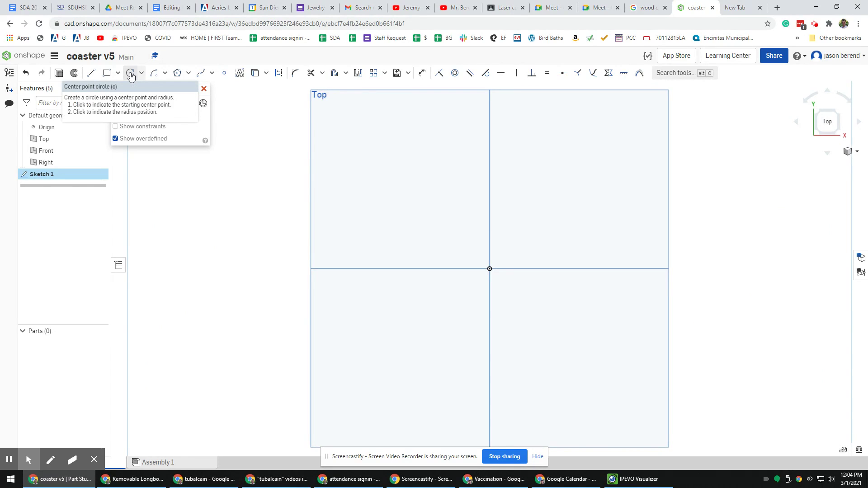
Draw a circle centred on the origin and dimension its diameter to 4 in.
{"action": "left_click", "coordinate": [130, 74]}
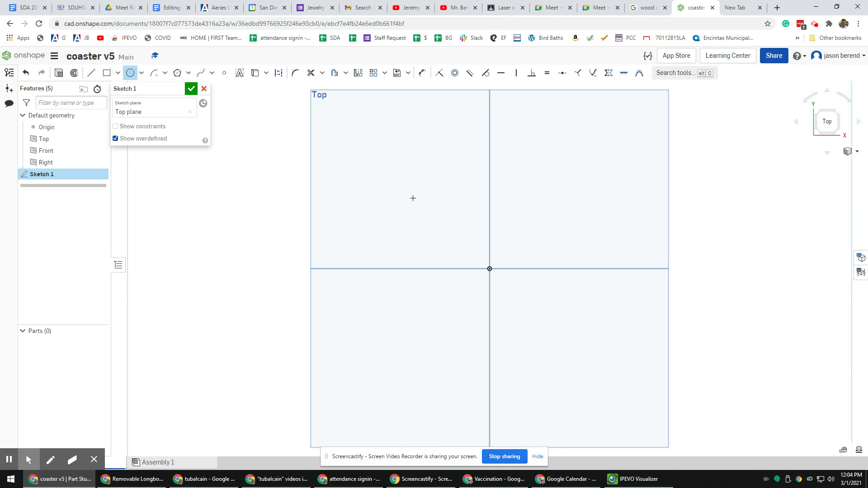
{"action": "left_click", "coordinate": [490, 269]}
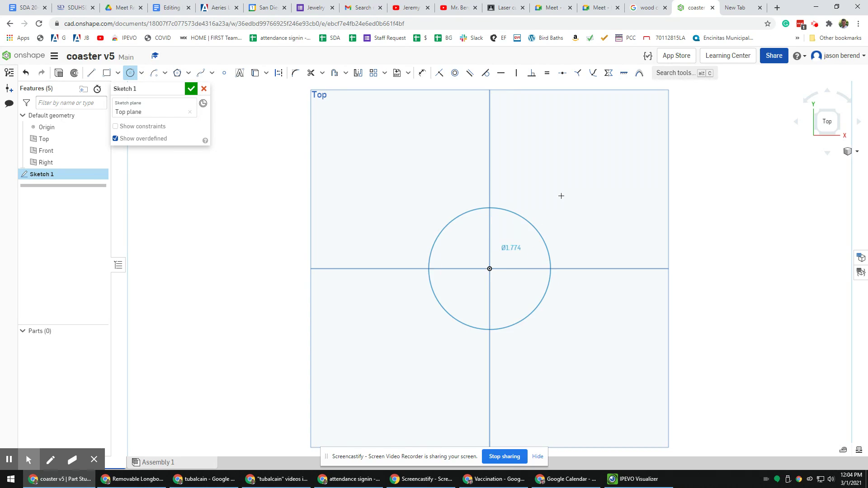
{"action": "left_click", "coordinate": [595, 159]}
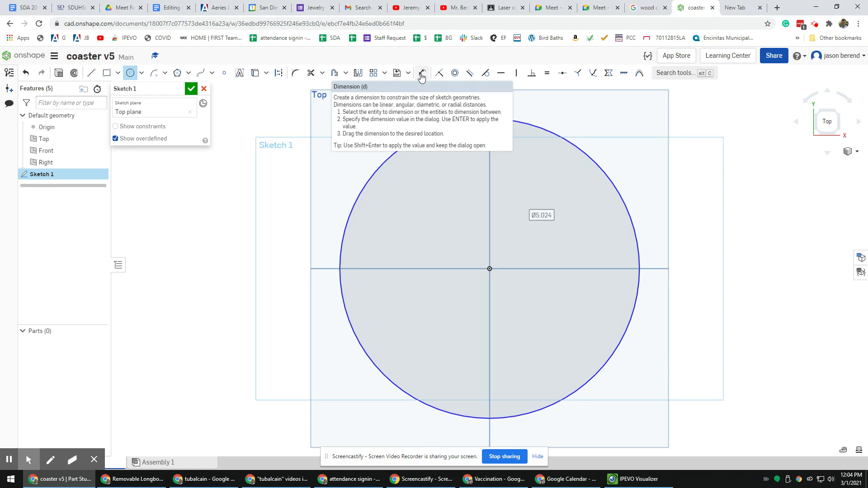
{"action": "left_click", "coordinate": [422, 74]}
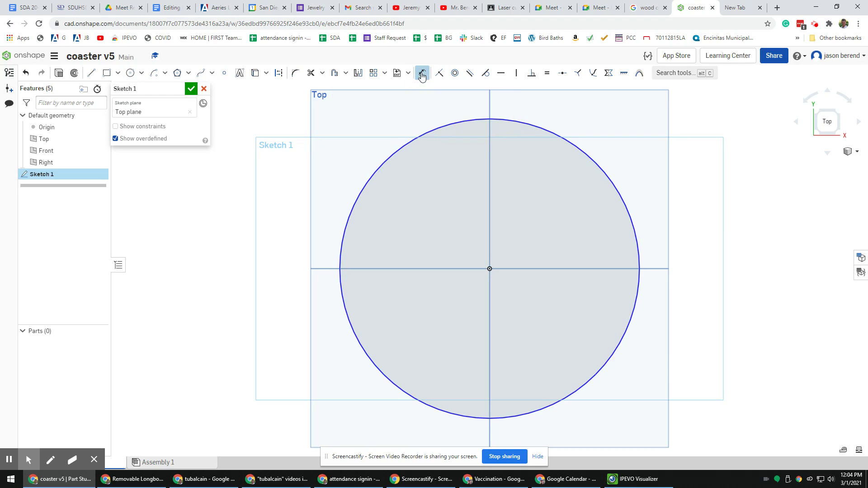
{"action": "left_click", "coordinate": [623, 211]}
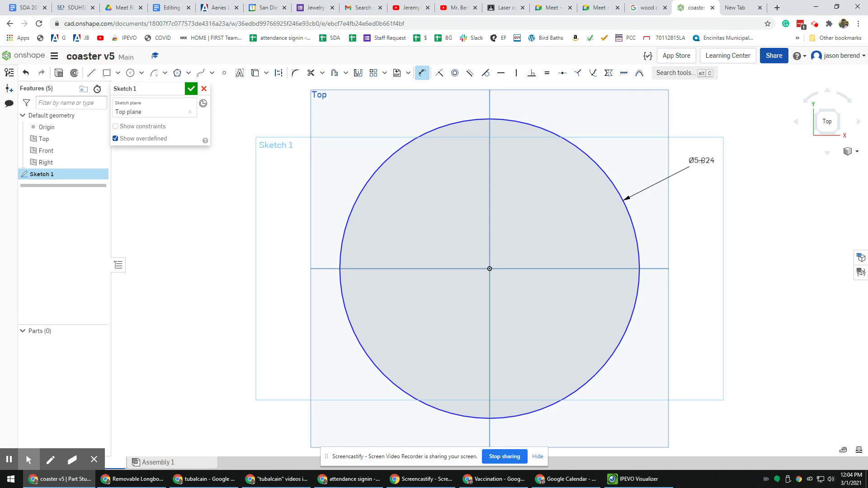
{"action": "left_click", "coordinate": [701, 160]}
{"action": "type", "text": "4"}
{"action": "key", "text": "Return"}
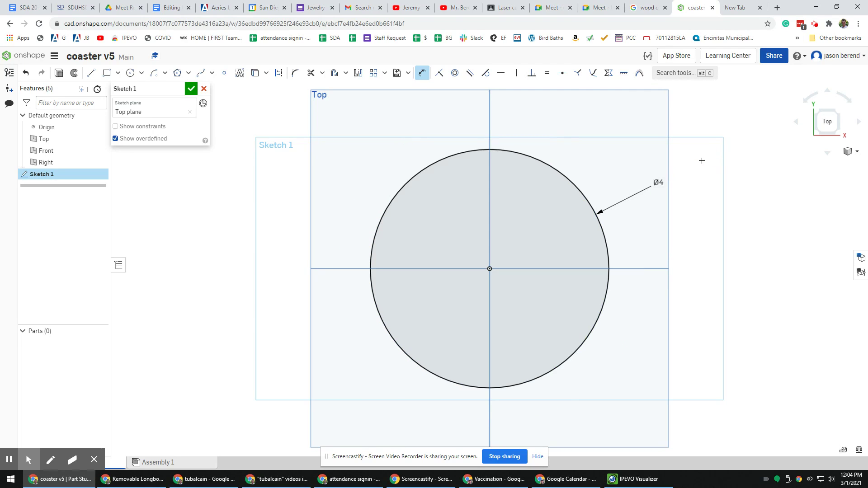
Offset the 4-inch circle inward and change the offset from 0.14 to 0.2 in.
{"action": "left_click", "coordinate": [335, 74]}
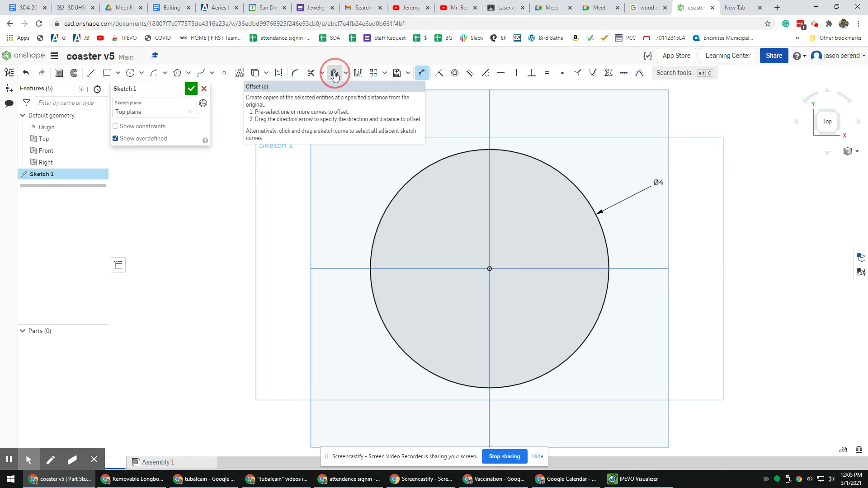
{"action": "left_click", "coordinate": [406, 183]}
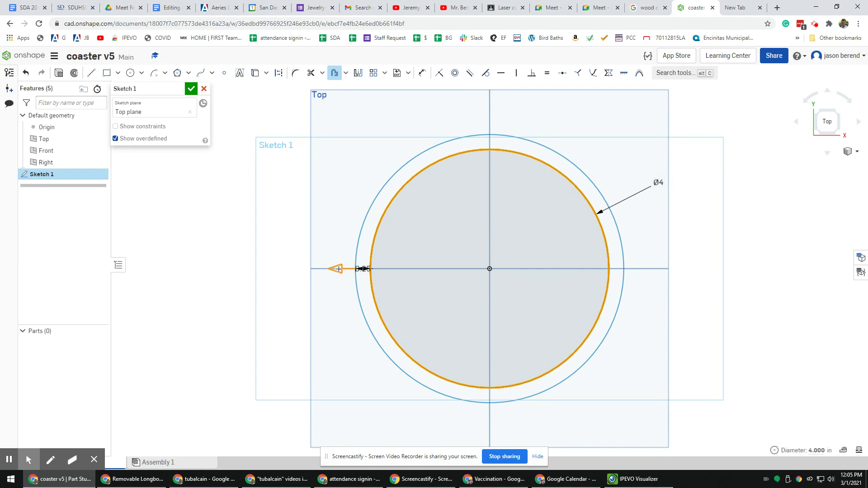
{"action": "left_click_drag", "start_coordinate": [338, 269], "coordinate": [361, 266]}
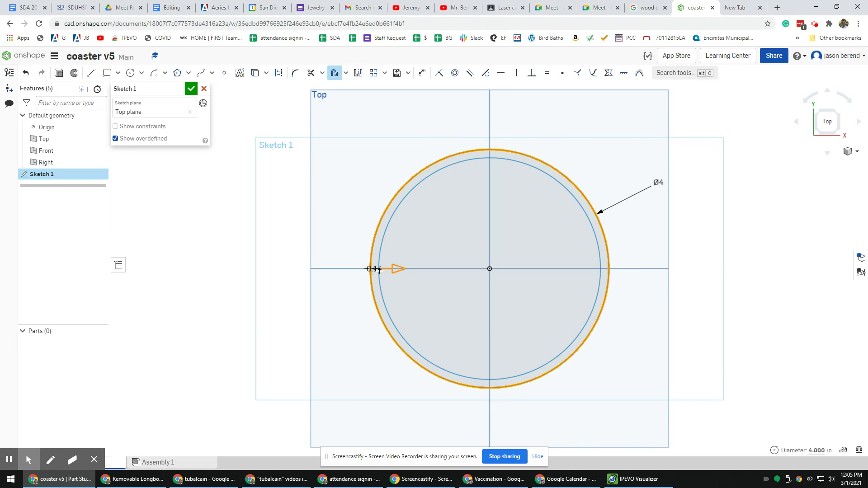
{"action": "scroll", "coordinate": [378, 269], "scroll_direction": "up", "scroll_amount": 6}
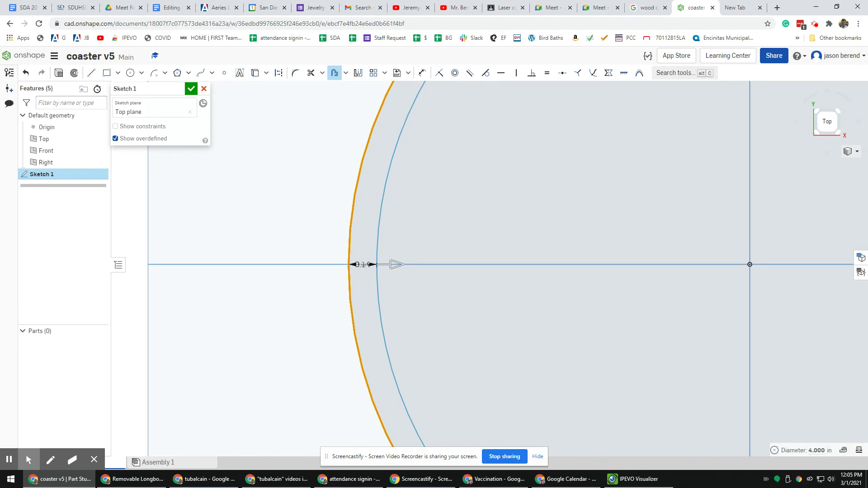
{"action": "left_click", "coordinate": [360, 266]}
{"action": "double_click", "coordinate": [362, 266]}
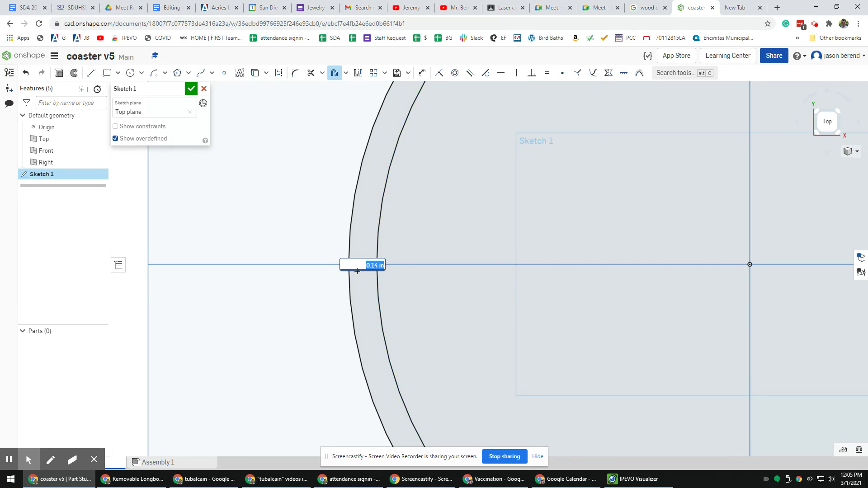
{"action": "key", "text": "BackSpace"}
{"action": "type", "text": ".2"}
{"action": "key", "text": "Return"}
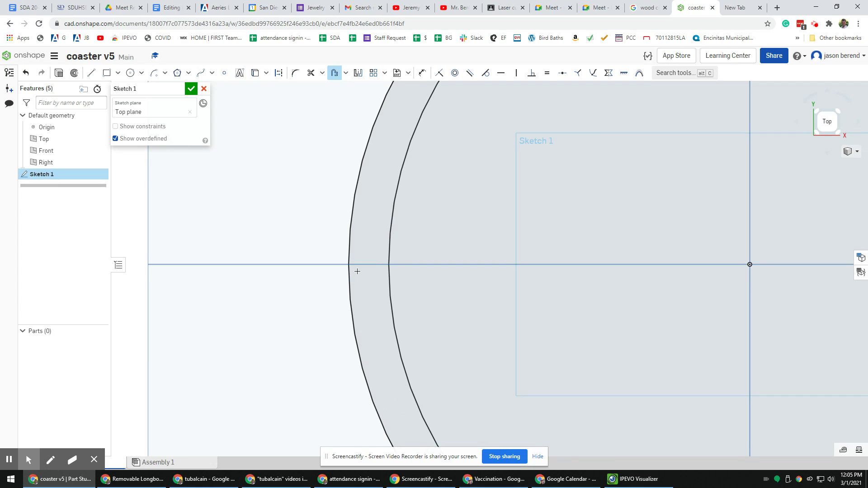
{"action": "scroll", "coordinate": [516, 263], "scroll_direction": "down", "scroll_amount": 6}
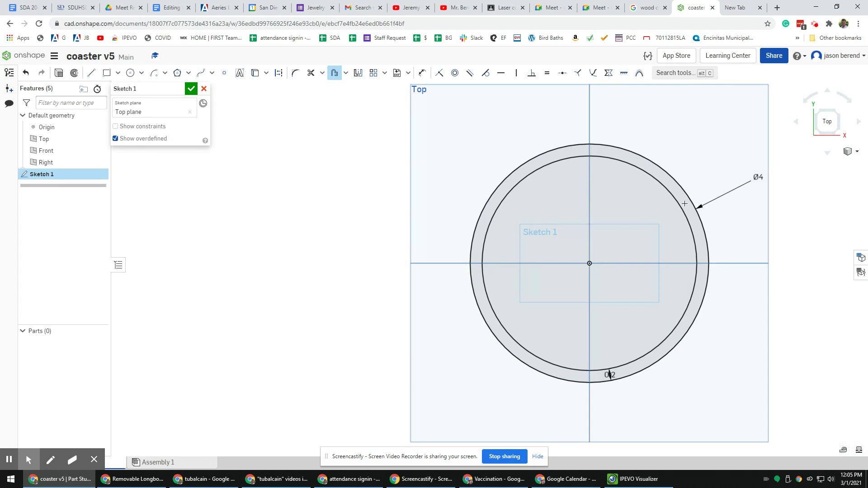
{"action": "left_click", "coordinate": [610, 374]}
{"action": "left_click", "coordinate": [609, 374]}
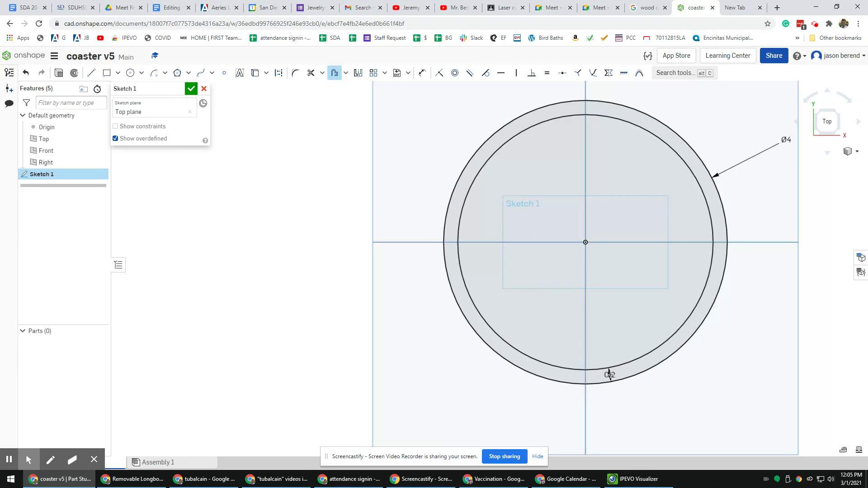
Draw a Ø1.374 circle above the centre and offset it 0.09 in inward.
{"action": "middle_click_drag", "start_coordinate": [645, 330], "coordinate": [454, 332]}
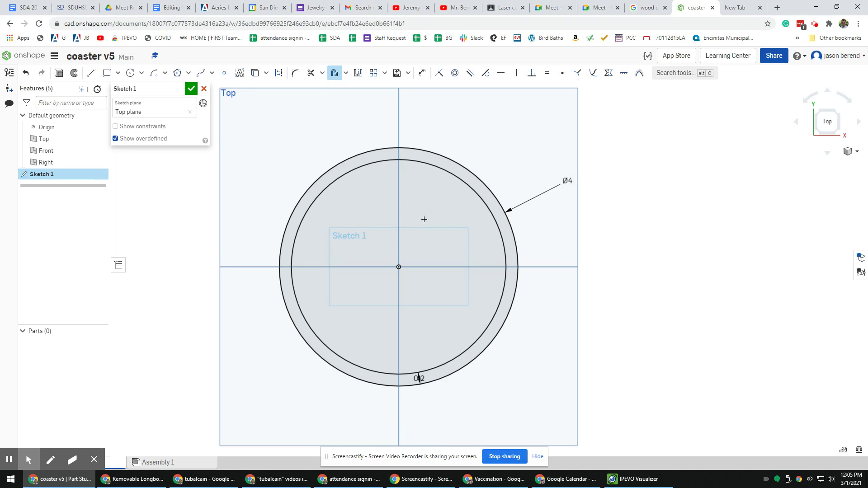
{"action": "left_click", "coordinate": [130, 72]}
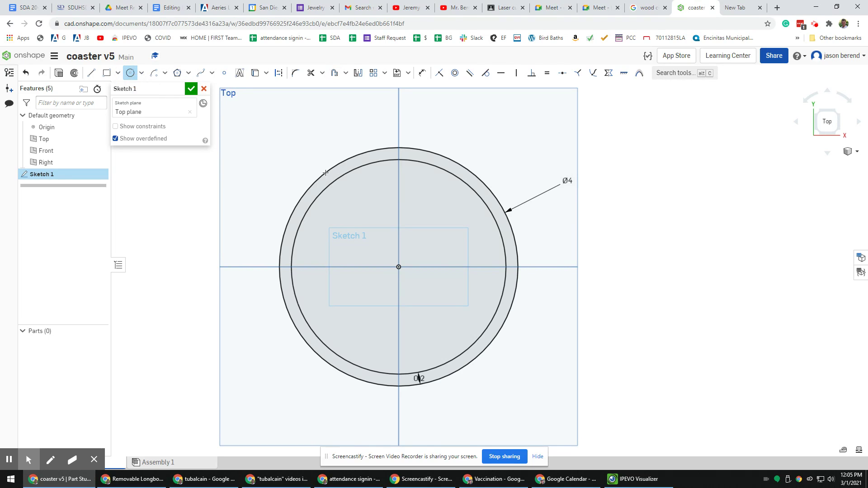
{"action": "left_click", "coordinate": [398, 215]}
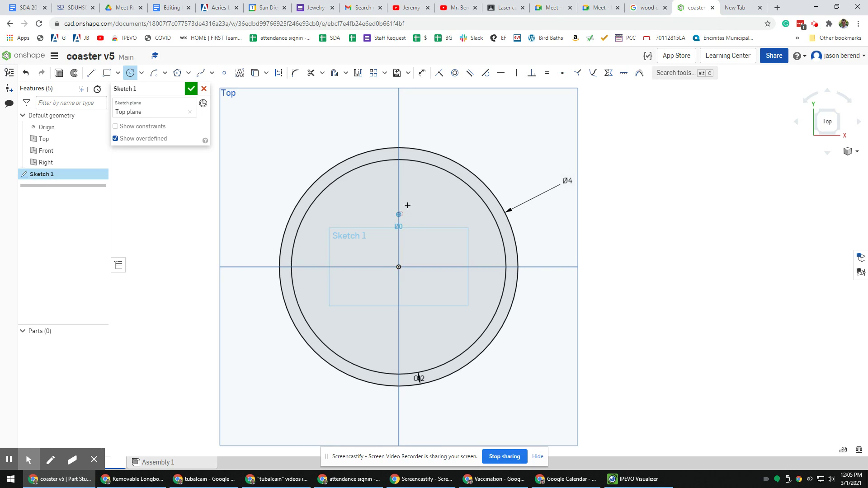
{"action": "left_click", "coordinate": [435, 195]}
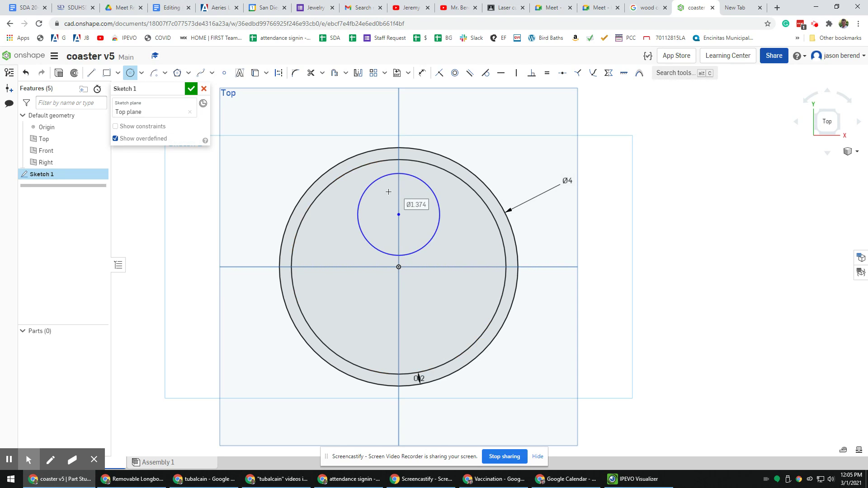
{"action": "left_click", "coordinate": [335, 73]}
{"action": "left_click", "coordinate": [376, 178]}
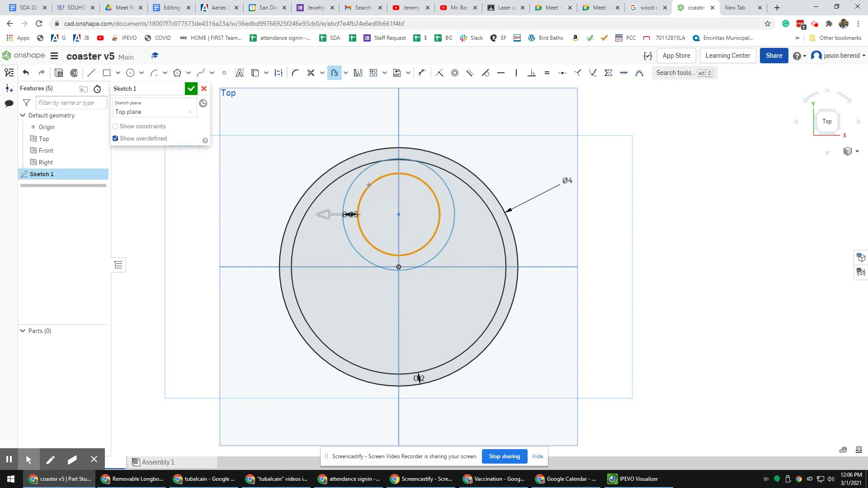
{"action": "left_click_drag", "start_coordinate": [328, 214], "coordinate": [351, 212]}
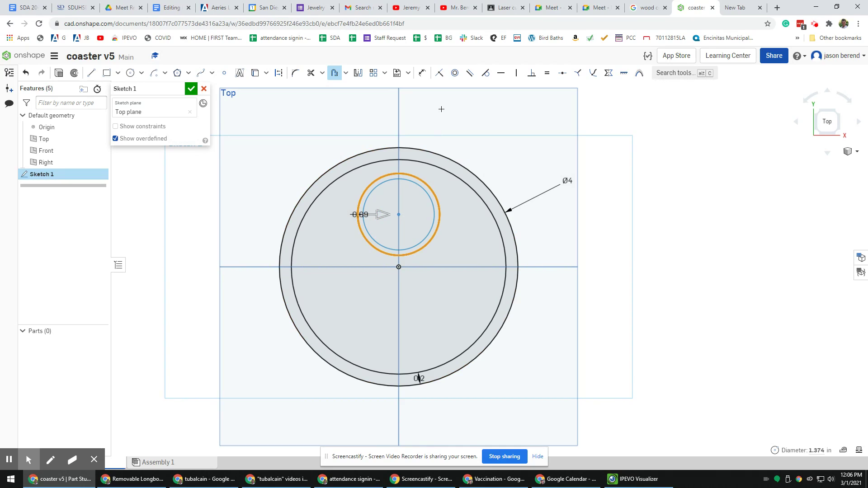
{"action": "left_click", "coordinate": [421, 73]}
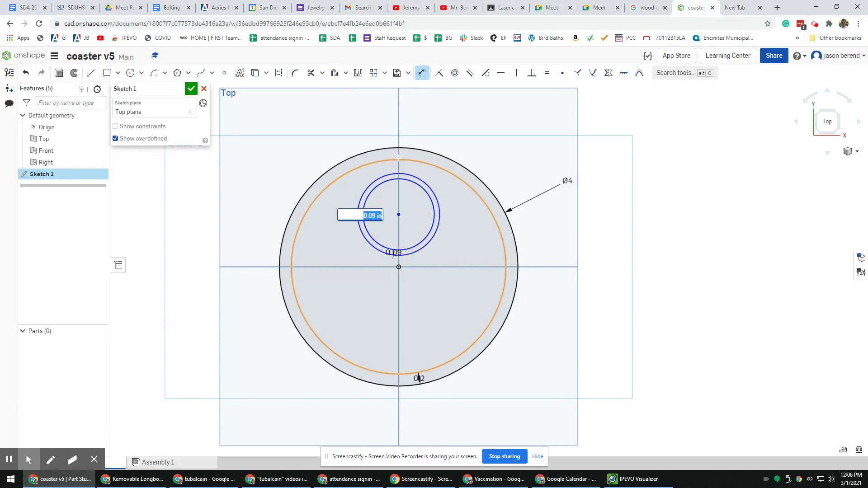
Dimension the gap from the inner border circle to the ring as 0.2 in.
{"action": "scroll", "coordinate": [398, 158], "scroll_direction": "up", "scroll_amount": 3}
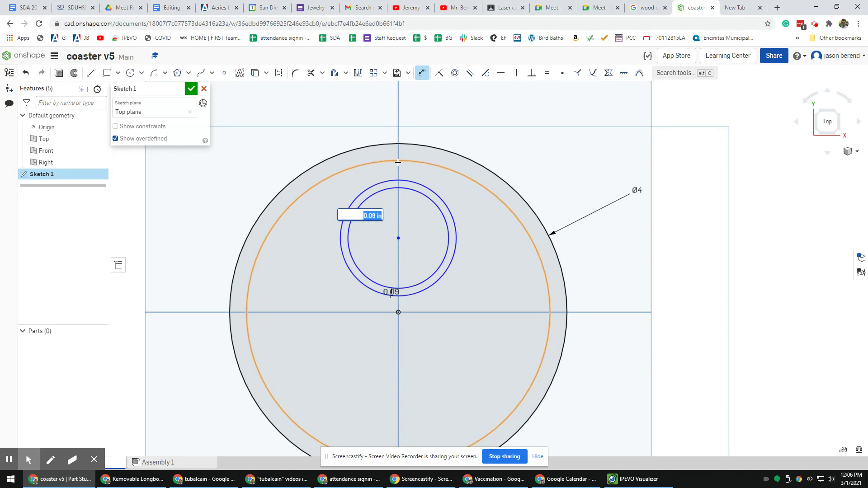
{"action": "left_click", "coordinate": [398, 162]}
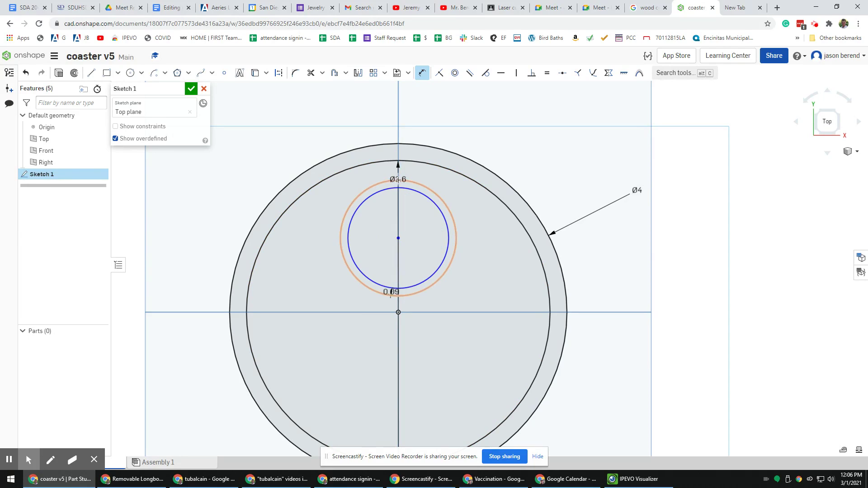
{"action": "left_click", "coordinate": [398, 180]}
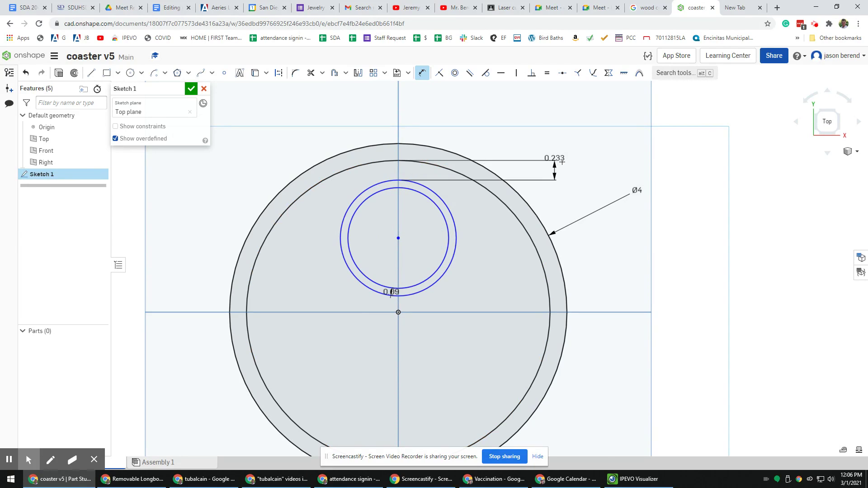
{"action": "left_click", "coordinate": [572, 147]}
{"action": "key", "text": "BackSpace"}
{"action": "key", "text": "Return"}
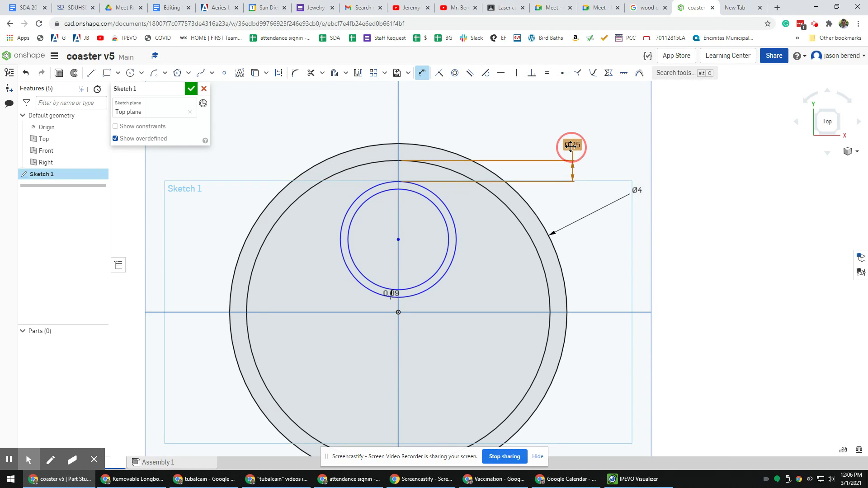
{"action": "double_click", "coordinate": [573, 145]}
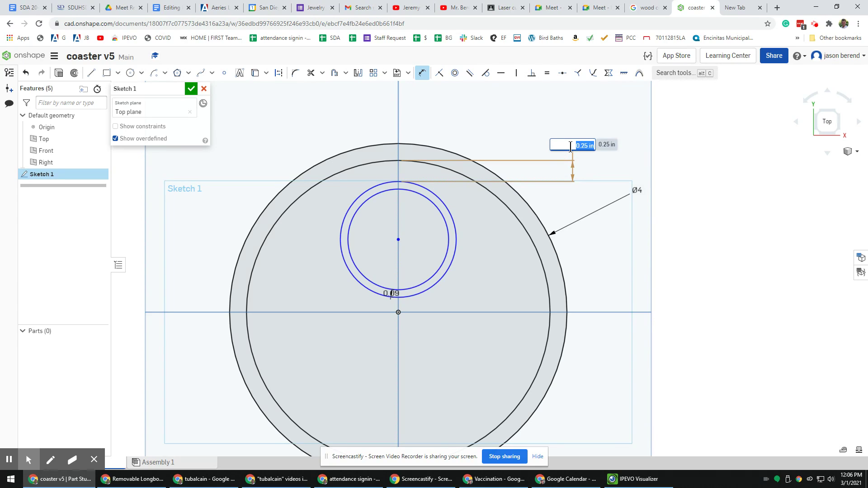
{"action": "type", "text": ".2"}
{"action": "key", "text": "Return"}
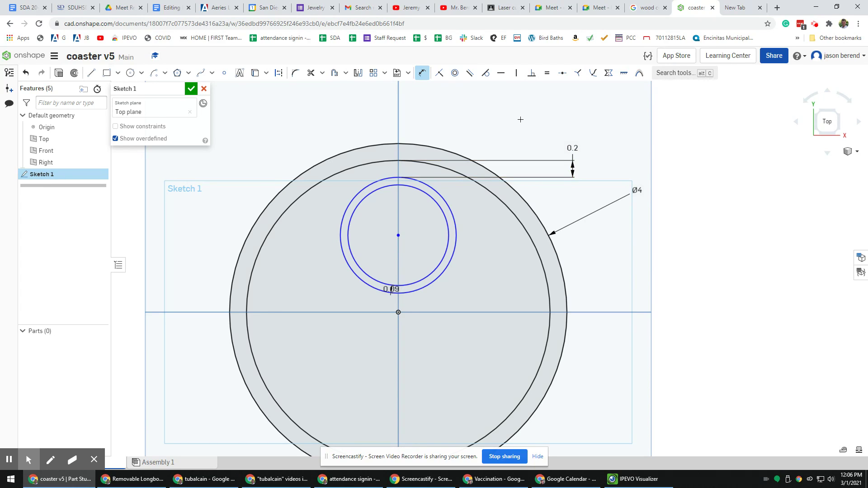
{"action": "key", "text": "Escape"}
Start a circular pattern with both ring circles selected.
{"action": "left_click", "coordinate": [384, 73]}
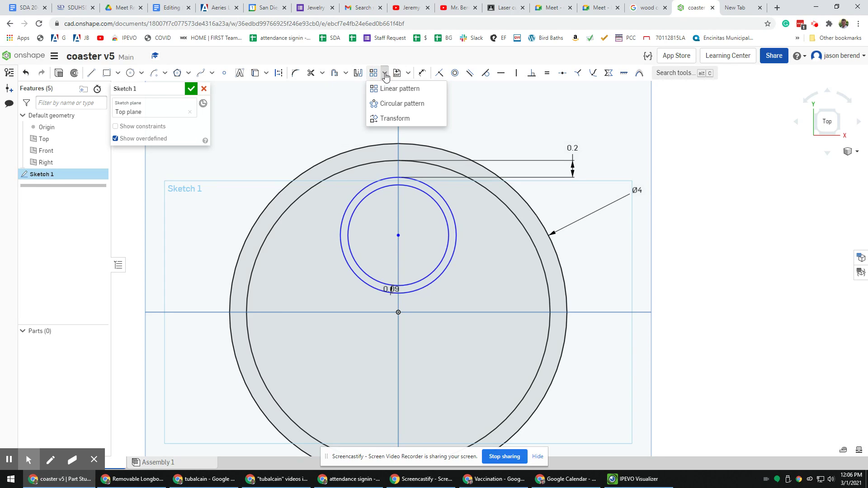
{"action": "left_click", "coordinate": [392, 105]}
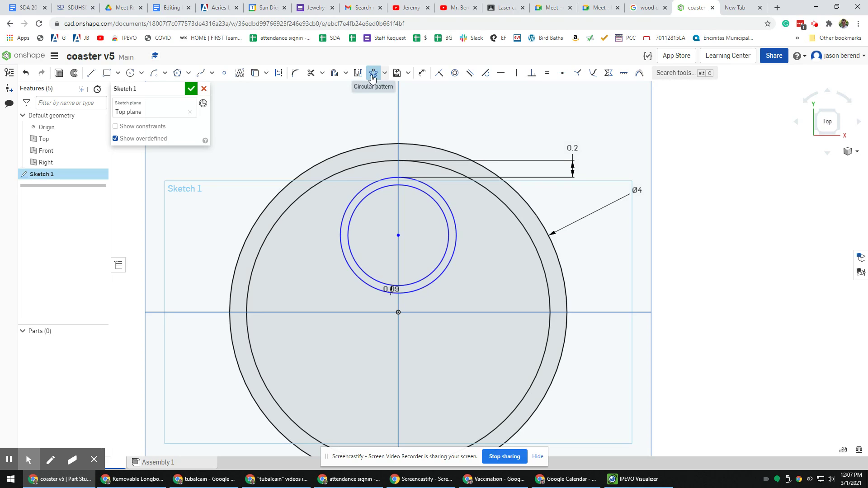
{"action": "left_click", "coordinate": [362, 189]}
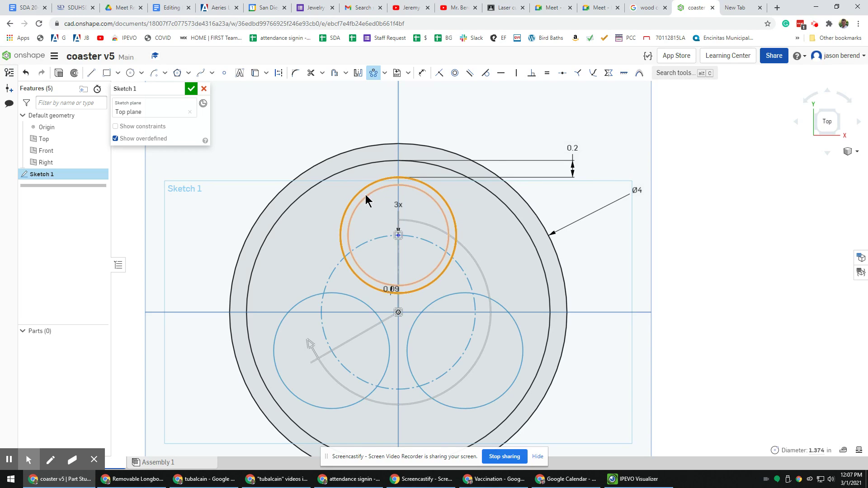
{"action": "left_click", "coordinate": [366, 196]}
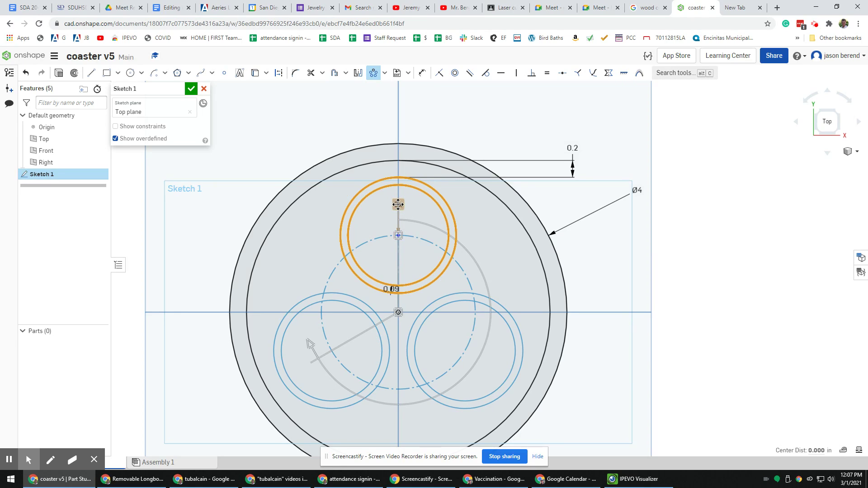
Try 5, 8 and 20 copies, then settle on 6 and accept the pattern.
{"action": "double_click", "coordinate": [398, 204]}
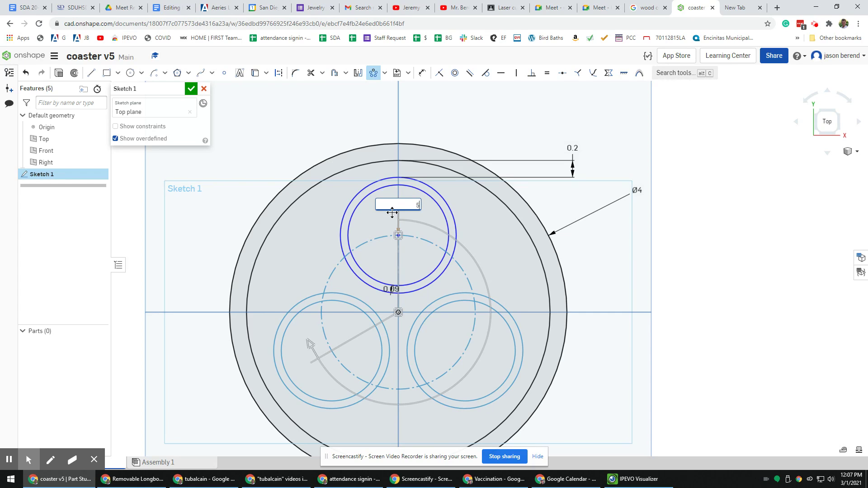
{"action": "key", "text": "Return"}
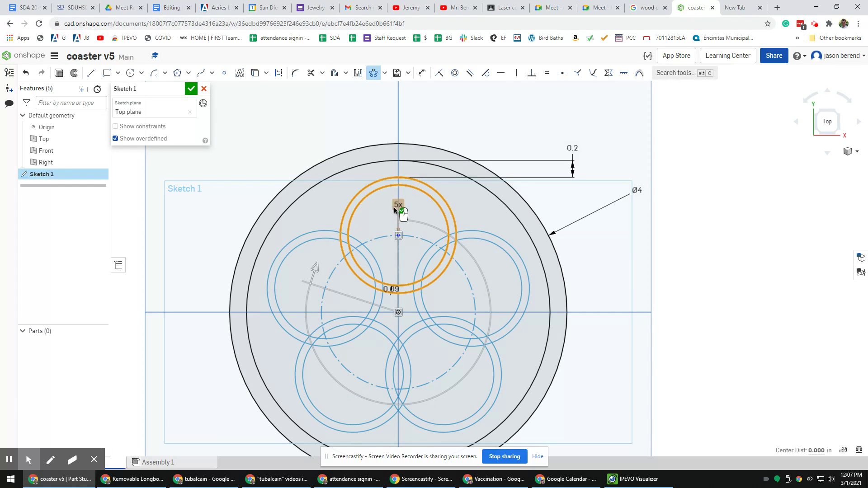
{"action": "double_click", "coordinate": [397, 204]}
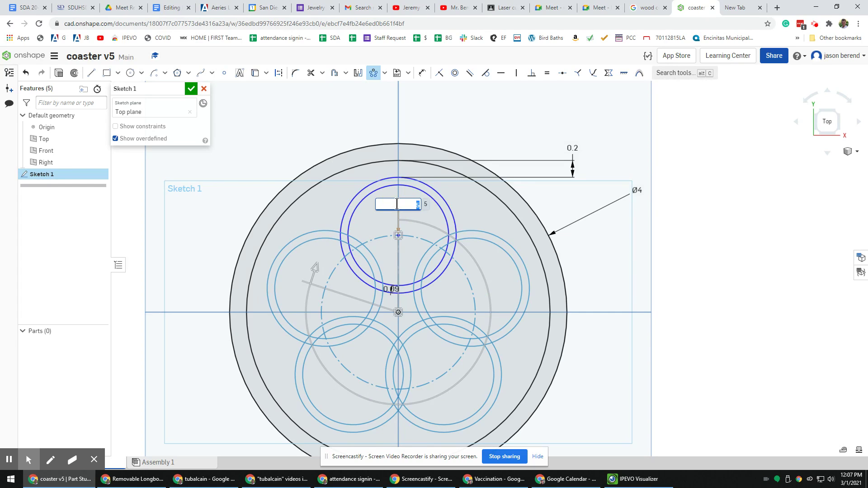
{"action": "key", "text": "Return"}
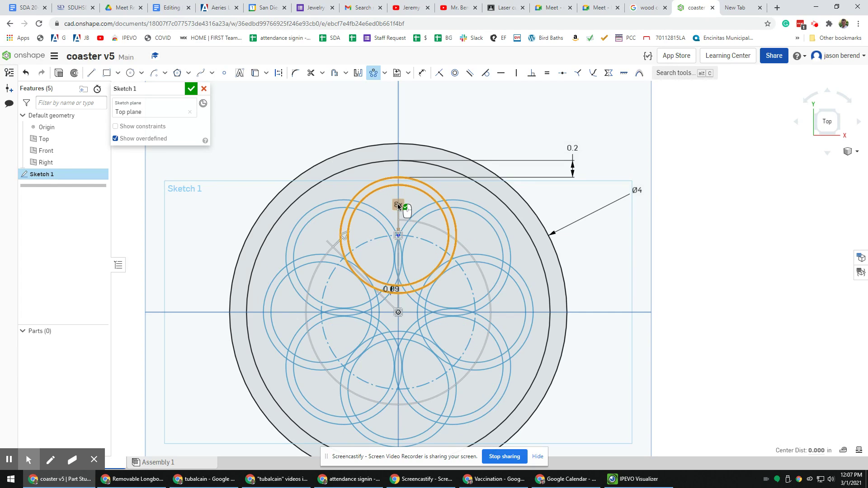
{"action": "double_click", "coordinate": [398, 204]}
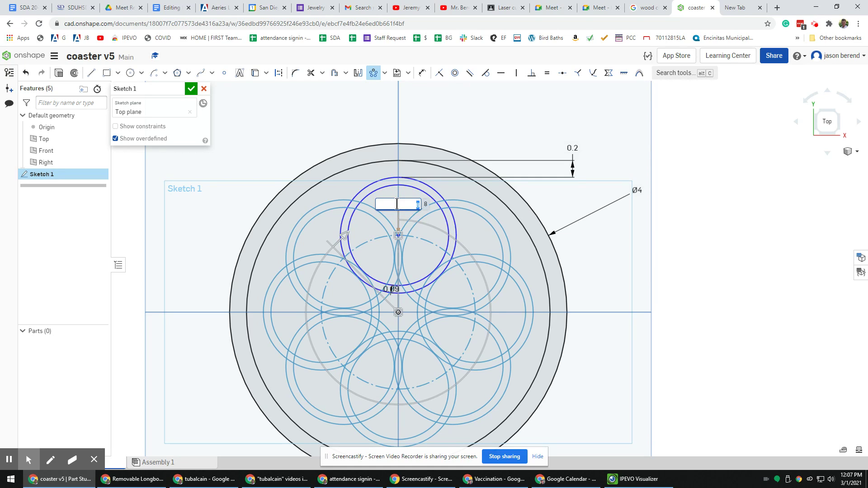
{"action": "key", "text": "Return"}
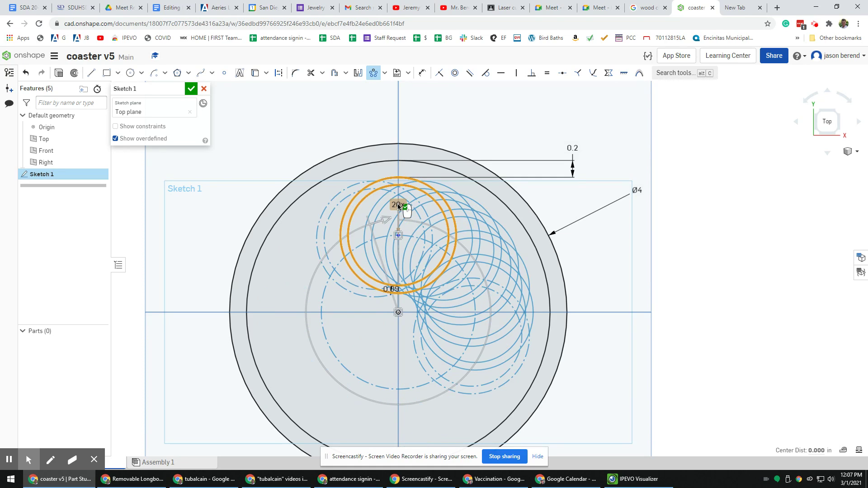
{"action": "double_click", "coordinate": [397, 205]}
{"action": "type", "text": "6"}
{"action": "key", "text": "Return"}
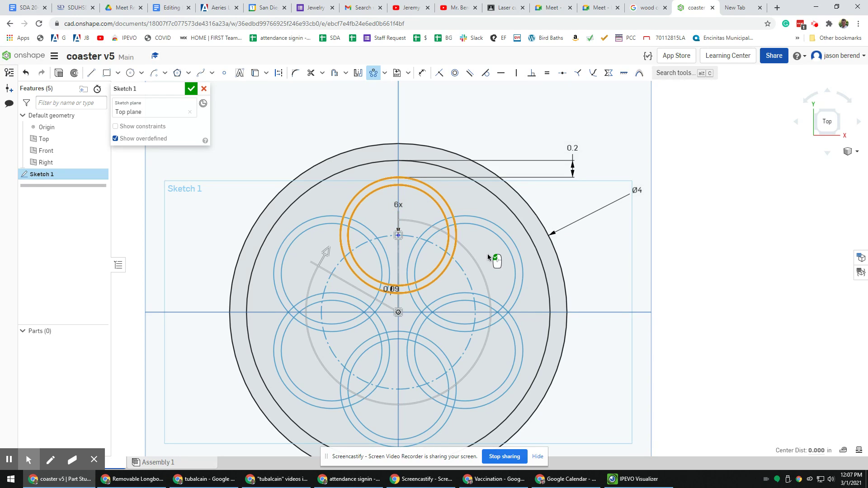
{"action": "left_click", "coordinate": [538, 457]}
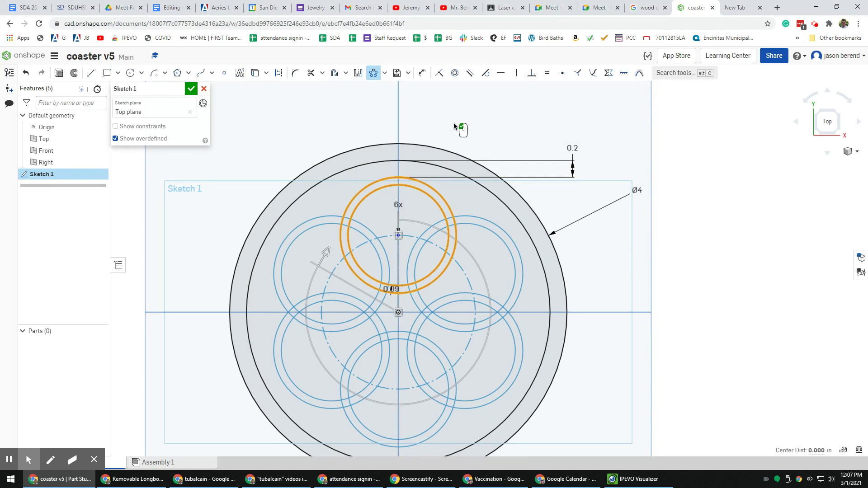
{"action": "left_click", "coordinate": [489, 114]}
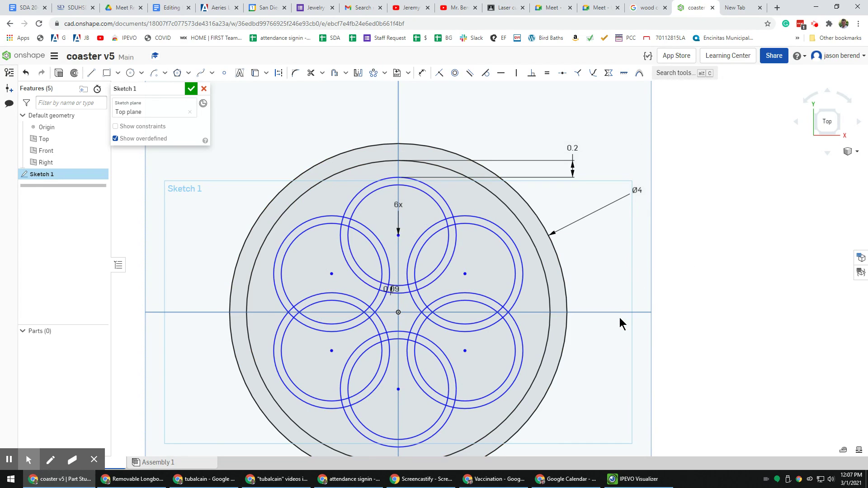
Draw two slanted lines from the top ring's outer circle to the inner rim circle.
{"action": "mouse_move", "coordinate": [603, 332]}
{"action": "middle_mouse_down"}
{"action": "mouse_move", "coordinate": [606, 291]}
{"action": "mouse_move", "coordinate": [620, 290]}
{"action": "middle_mouse_up"}
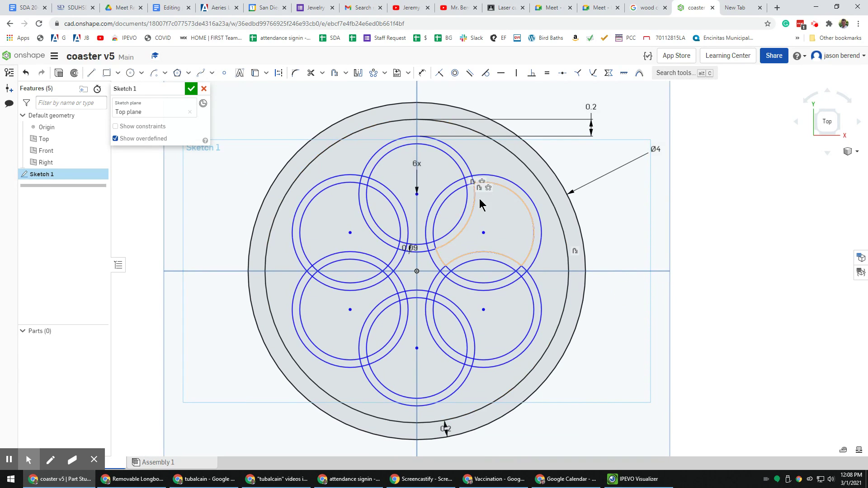
{"action": "left_click", "coordinate": [450, 159]}
{"action": "left_click", "coordinate": [357, 111]}
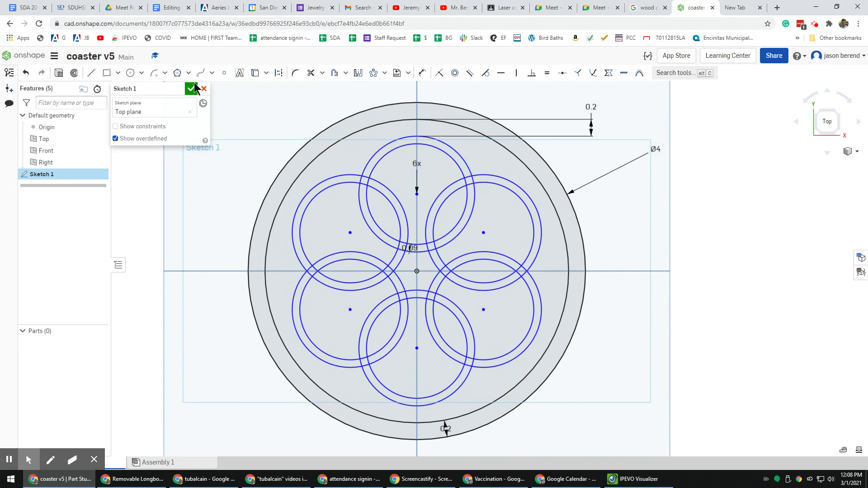
{"action": "left_click", "coordinate": [92, 76]}
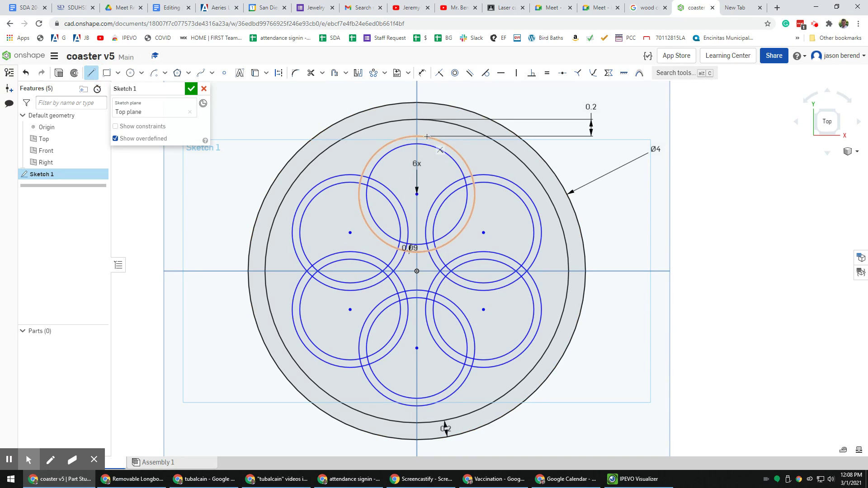
{"action": "left_click", "coordinate": [427, 137]}
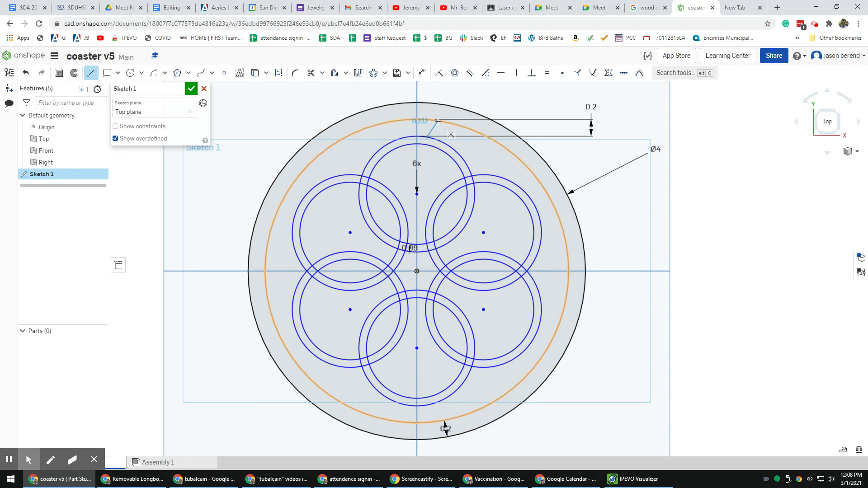
{"action": "left_click", "coordinate": [438, 120]}
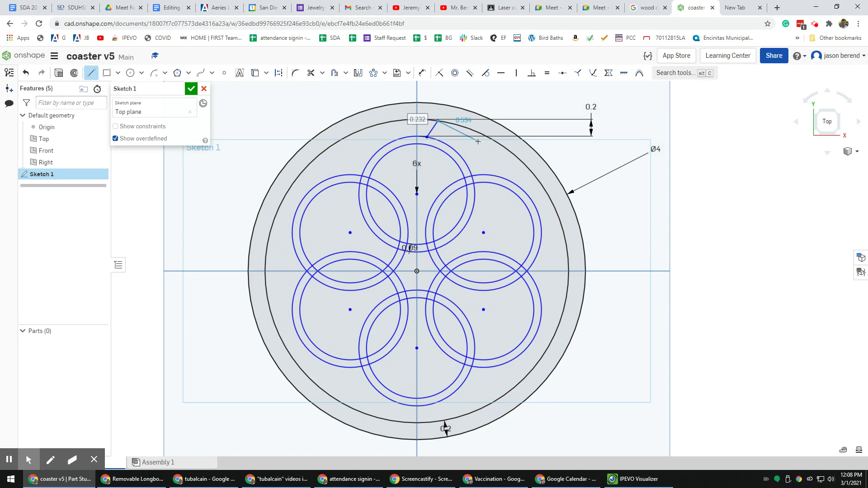
{"action": "key", "text": "Escape"}
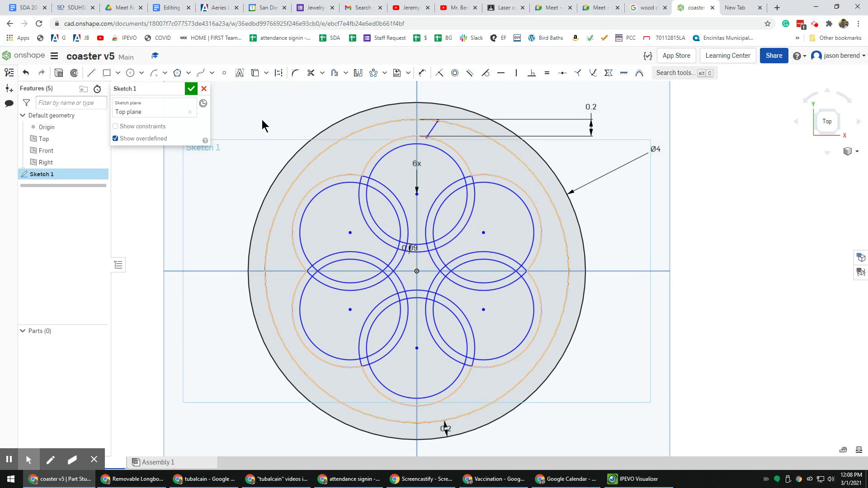
{"action": "left_click", "coordinate": [91, 73]}
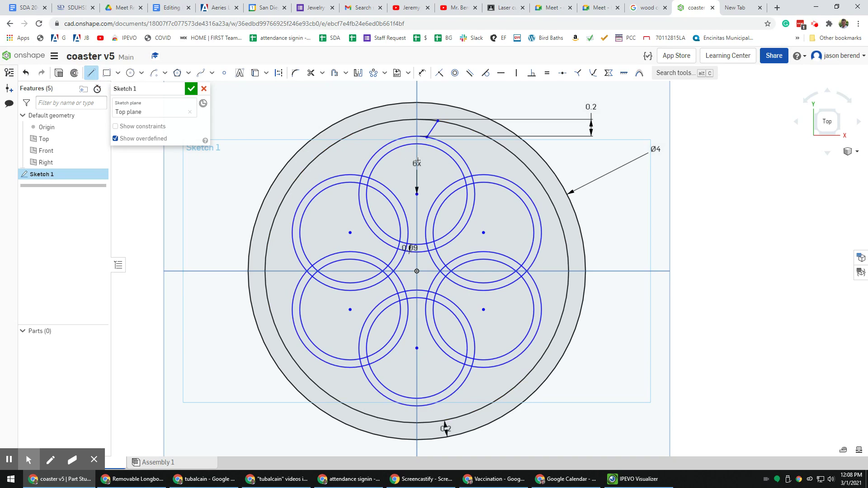
{"action": "left_click", "coordinate": [406, 137]}
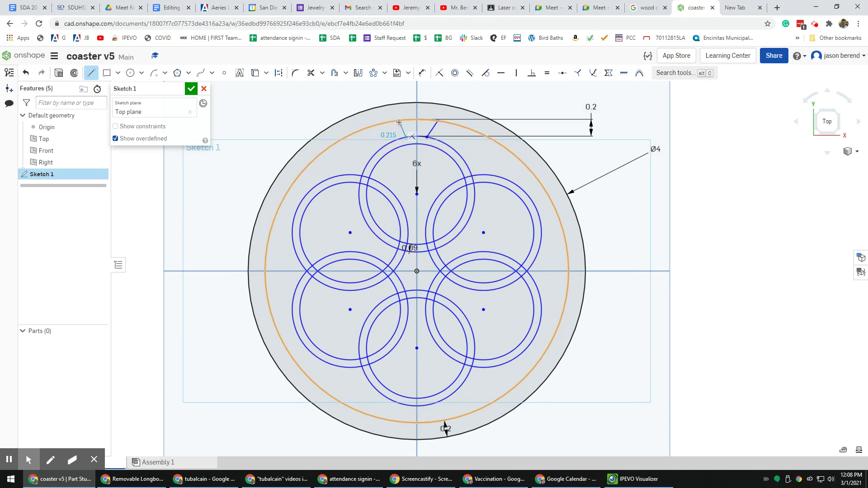
{"action": "left_click", "coordinate": [399, 121]}
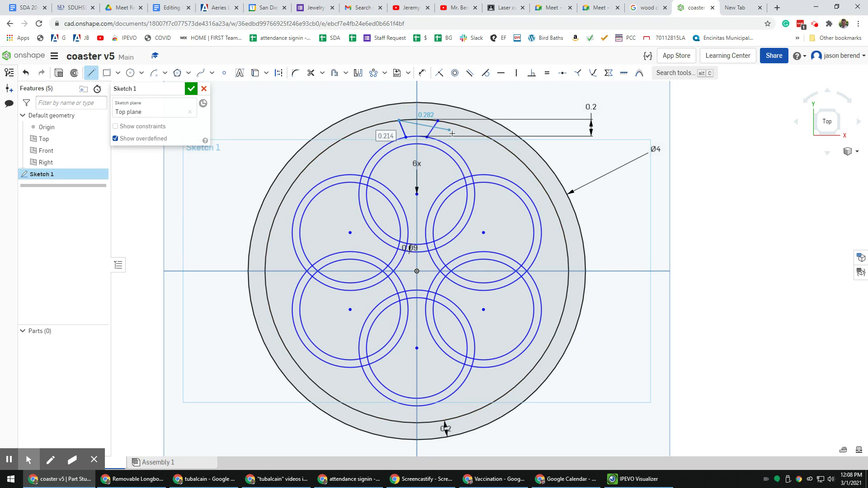
Dimension the right line's top end 25 from the centre line, then undo it.
{"action": "key", "text": "Escape"}
{"action": "scroll", "coordinate": [453, 135], "scroll_direction": "up", "scroll_amount": 1}
{"action": "scroll", "coordinate": [454, 135], "scroll_direction": "up", "scroll_amount": 3}
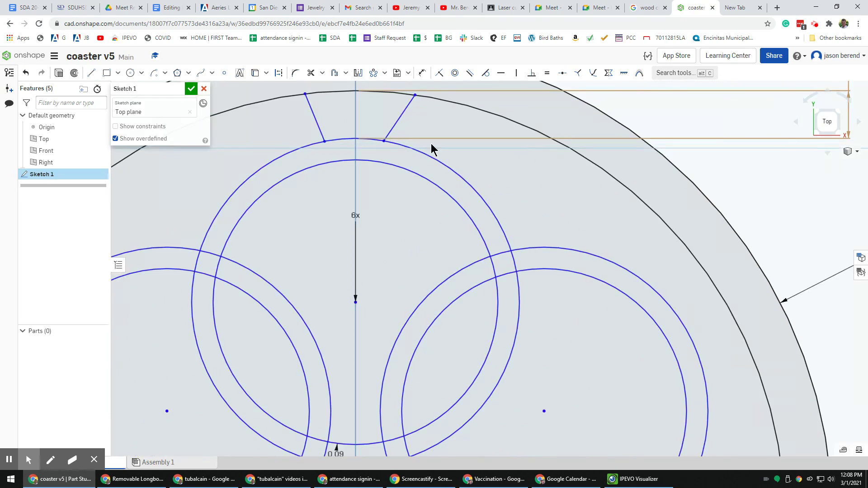
{"action": "mouse_move", "coordinate": [430, 170]}
{"action": "middle_mouse_down"}
{"action": "mouse_move", "coordinate": [455, 207]}
{"action": "mouse_move", "coordinate": [493, 306]}
{"action": "middle_mouse_up"}
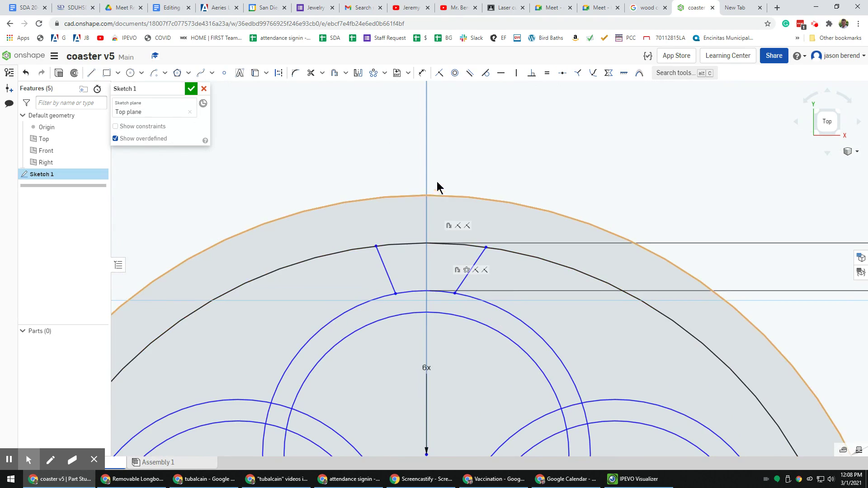
{"action": "left_click", "coordinate": [421, 76]}
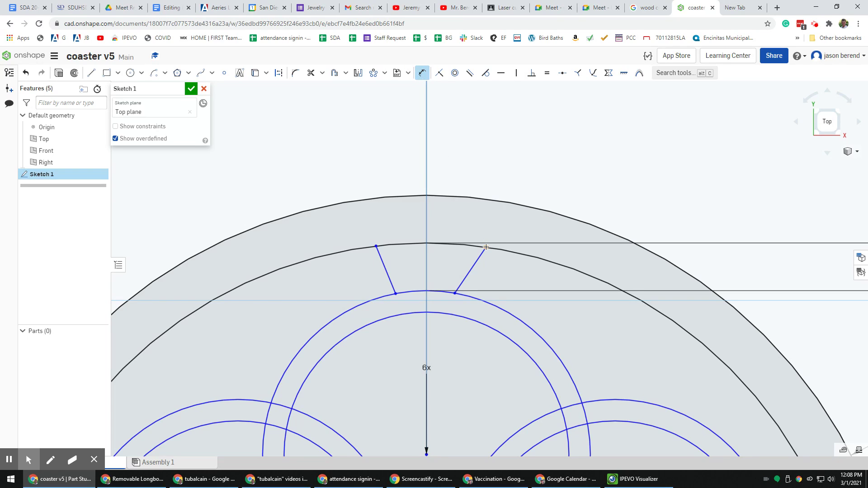
{"action": "left_click", "coordinate": [426, 237]}
{"action": "left_click", "coordinate": [452, 221]}
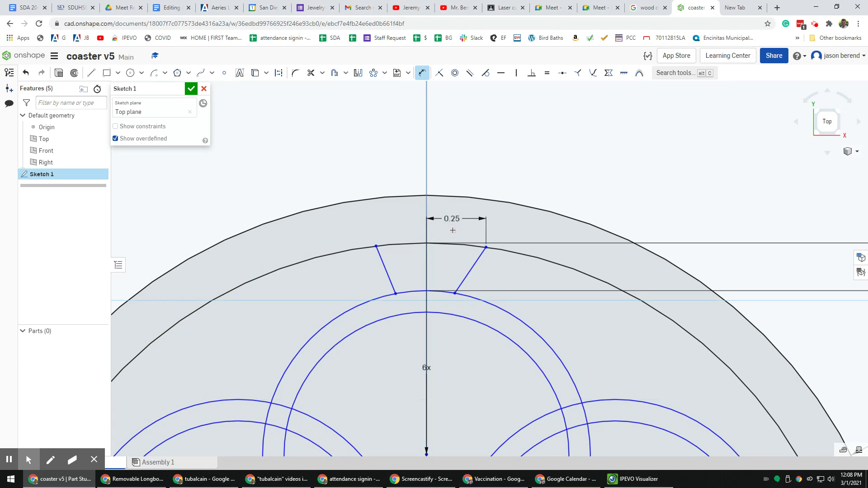
{"action": "type", "text": "25"}
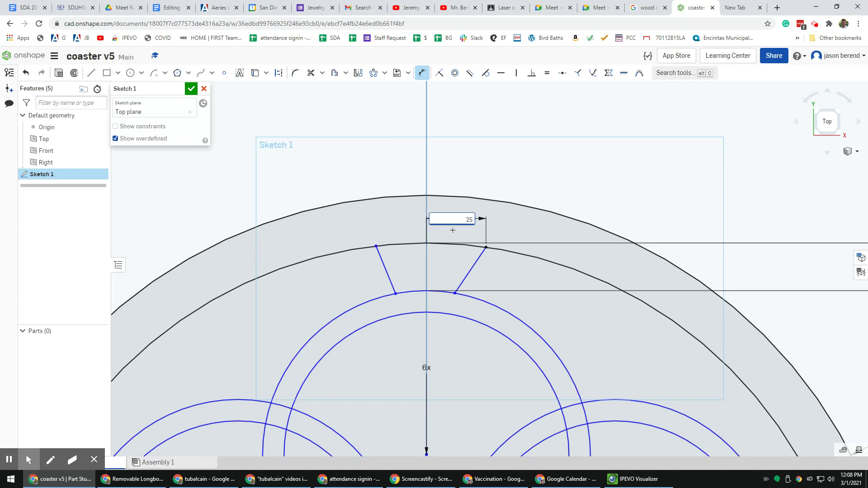
{"action": "key", "text": "Return"}
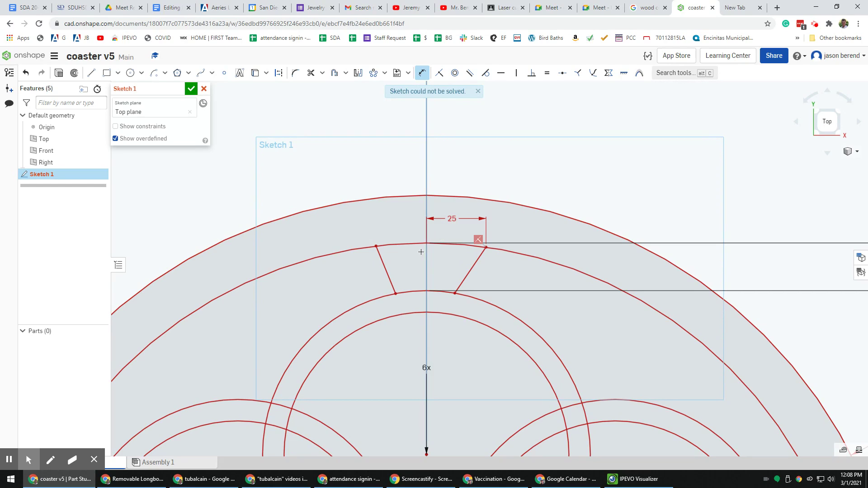
{"action": "left_click", "coordinate": [26, 74]}
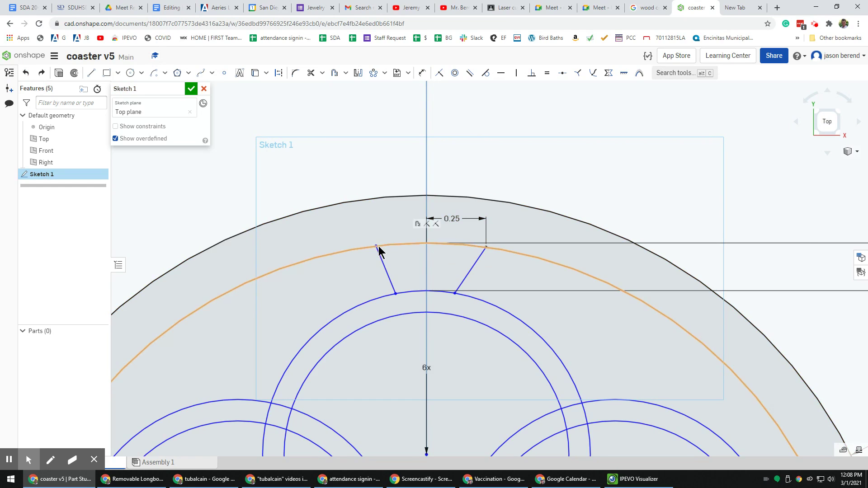
Set the left line's top endpoint 0.25 from the vertical centre line.
{"action": "left_click", "coordinate": [422, 73]}
{"action": "left_click", "coordinate": [376, 246]}
{"action": "left_click", "coordinate": [427, 249]}
{"action": "left_click", "coordinate": [394, 218]}
{"action": "double_click", "coordinate": [396, 218]}
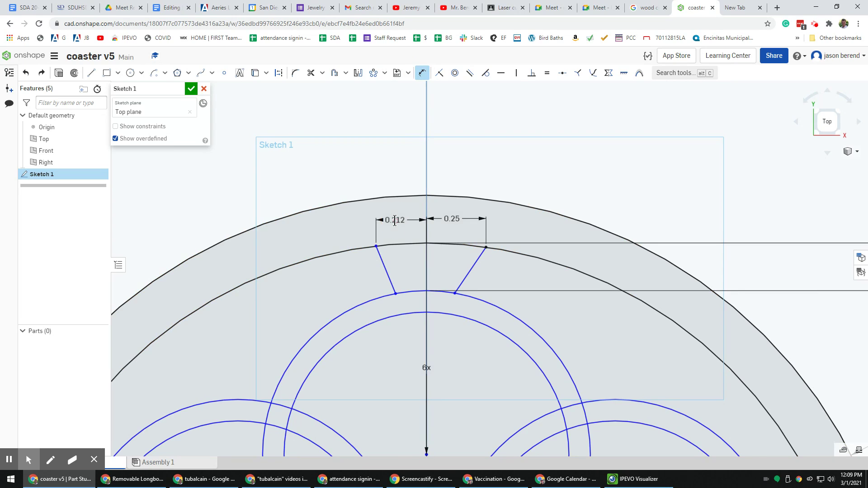
{"action": "type", "text": ".25"}
{"action": "key", "text": "Return"}
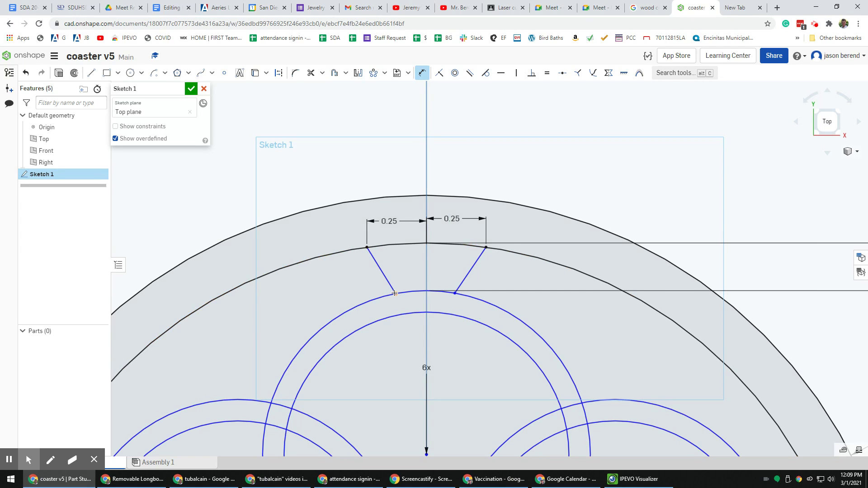
Set the left line's lower endpoint 0.12 from the centre line.
{"action": "left_click", "coordinate": [395, 294]}
{"action": "left_click", "coordinate": [424, 275]}
{"action": "left_click", "coordinate": [423, 276]}
{"action": "left_click", "coordinate": [410, 347]}
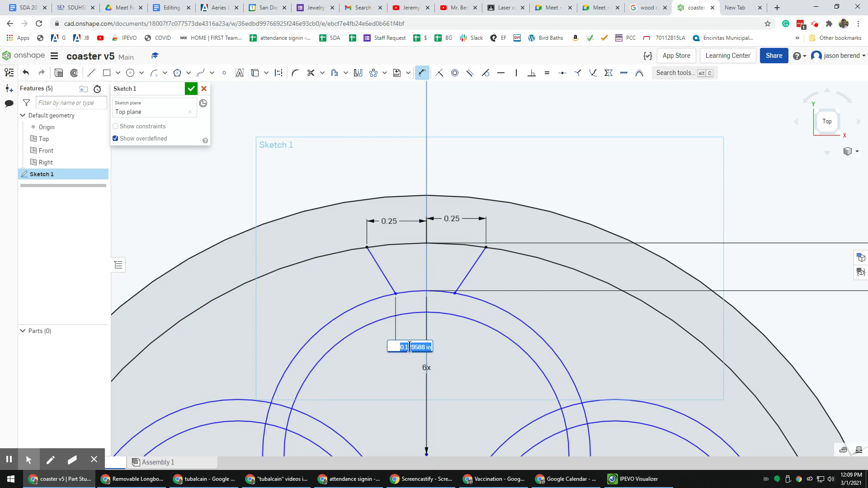
{"action": "key", "text": "BackSpace"}
{"action": "key", "text": "Return"}
Set the right line's lower endpoint 0.12 from the centre line.
{"action": "left_click", "coordinate": [455, 294]}
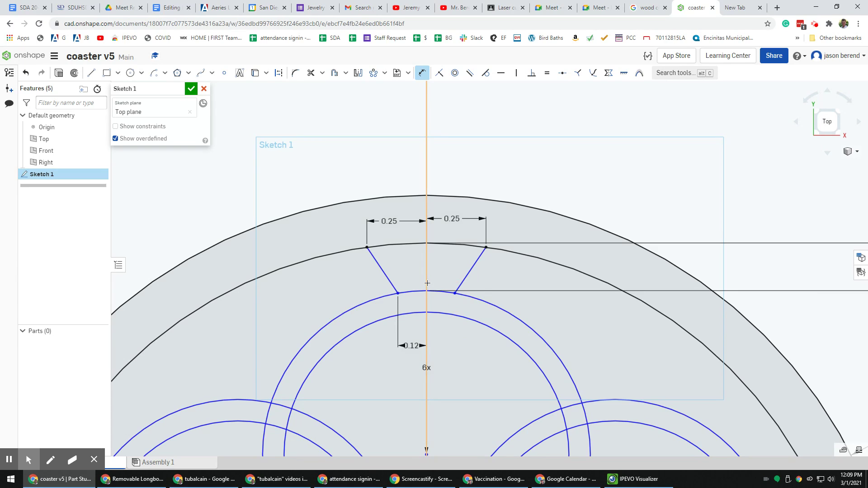
{"action": "left_click", "coordinate": [428, 285]}
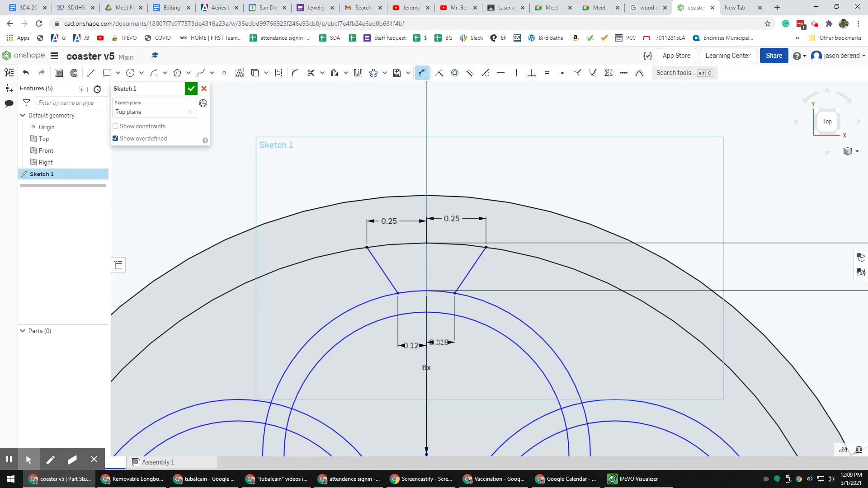
{"action": "left_click", "coordinate": [440, 346]}
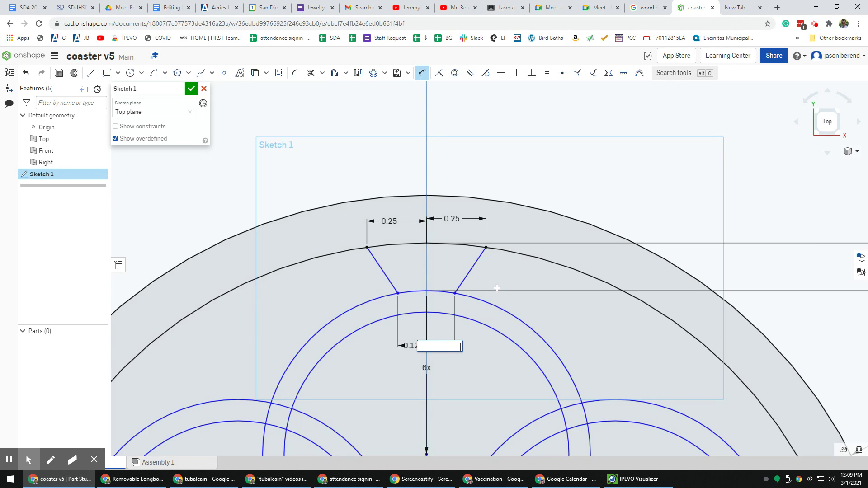
{"action": "type", "text": ".12"}
{"action": "key", "text": "Return"}
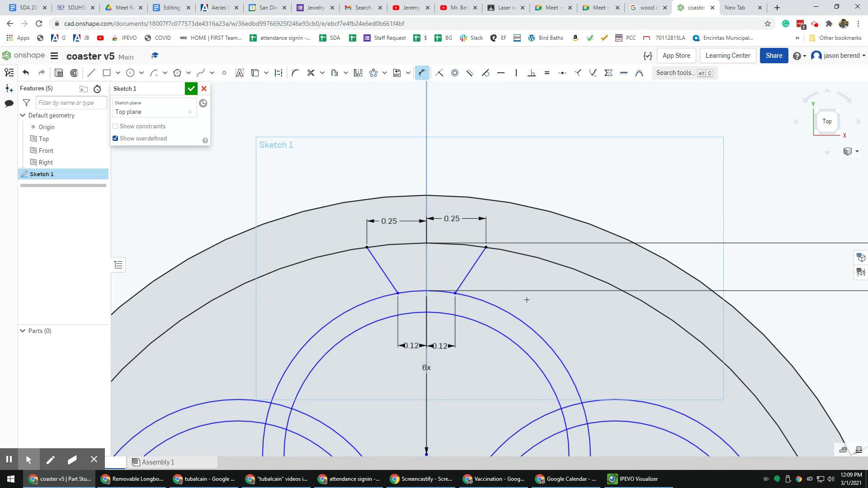
{"action": "scroll", "coordinate": [527, 300], "scroll_direction": "down", "scroll_amount": 5}
{"action": "left_click", "coordinate": [523, 334]}
{"action": "scroll", "coordinate": [524, 254], "scroll_direction": "up", "scroll_amount": 1}
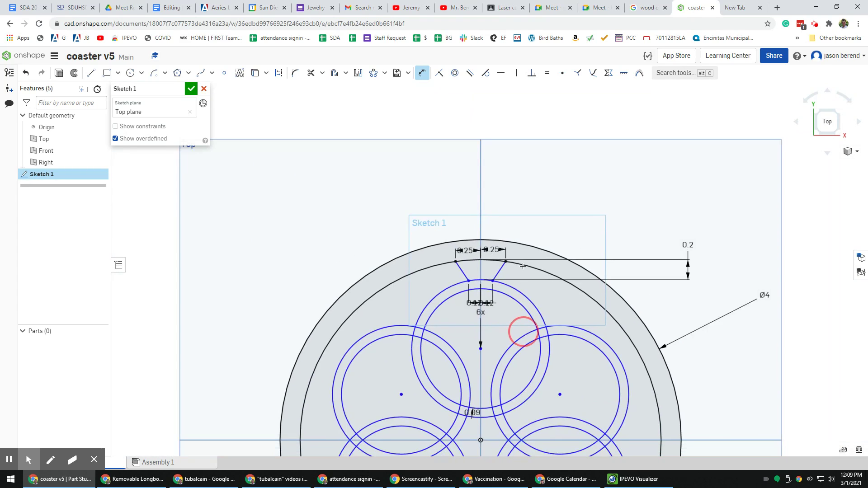
{"action": "scroll", "coordinate": [524, 253], "scroll_direction": "down", "scroll_amount": 3}
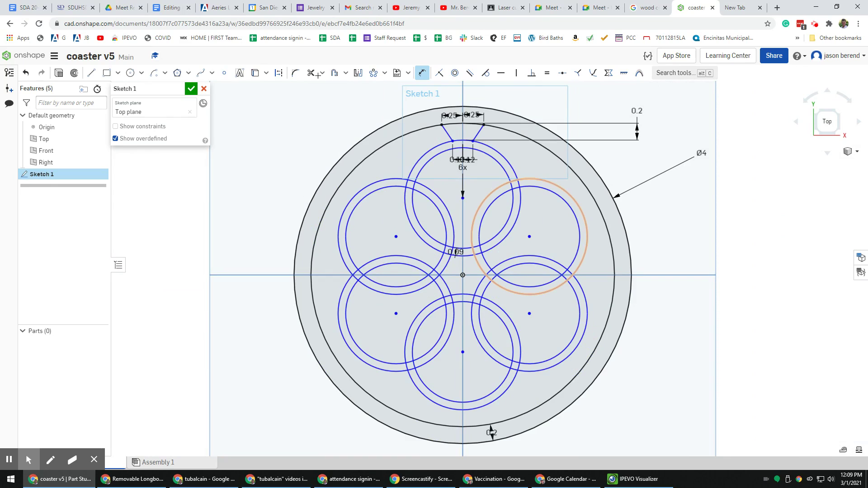
{"action": "left_click", "coordinate": [297, 118]}
{"action": "key", "text": "Escape"}
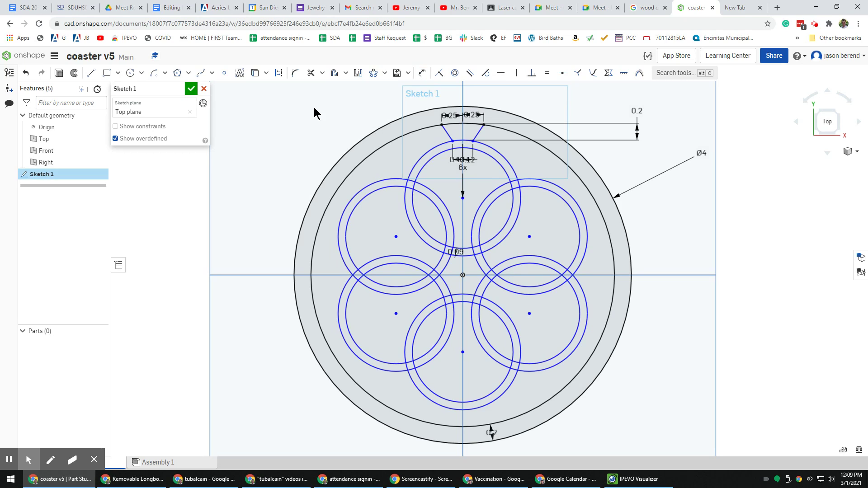
Circular-pattern both tab lines around the coaster centre with 6 copies.
{"action": "left_click", "coordinate": [373, 74]}
{"action": "left_click", "coordinate": [446, 130]}
{"action": "left_click", "coordinate": [478, 134]}
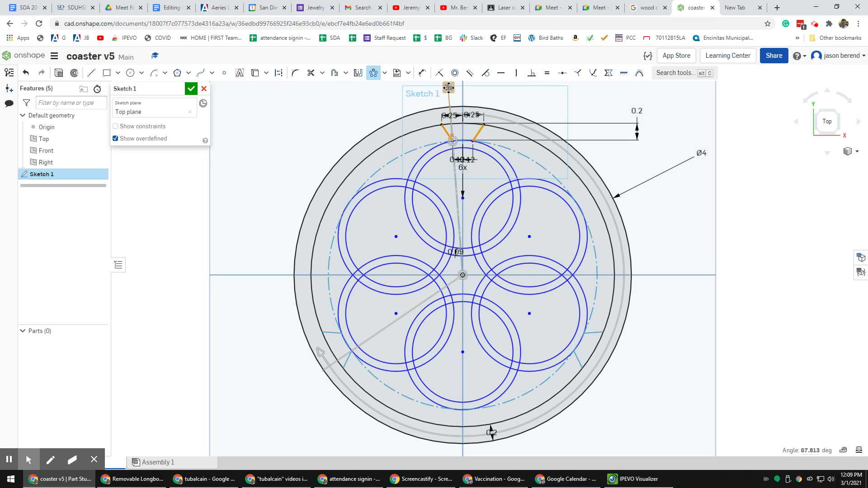
{"action": "left_click", "coordinate": [541, 253]}
{"action": "scroll", "coordinate": [541, 250], "scroll_direction": "up", "scroll_amount": 3}
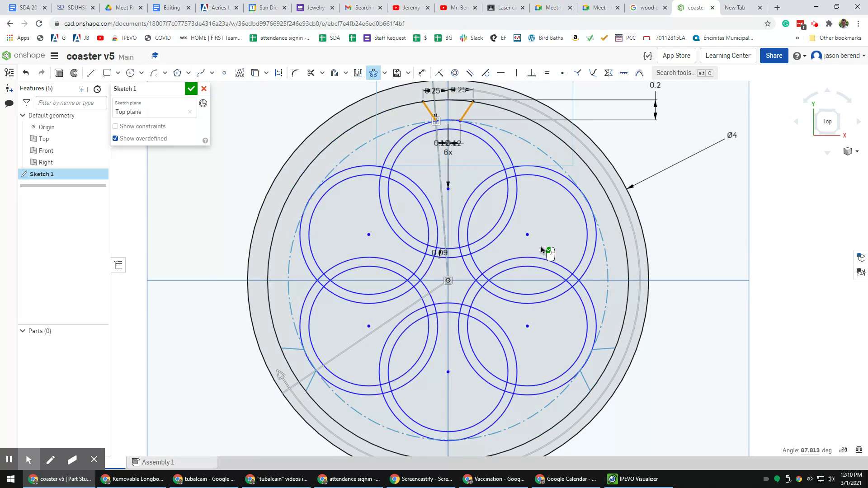
{"action": "scroll", "coordinate": [542, 248], "scroll_direction": "down", "scroll_amount": 3}
{"action": "scroll", "coordinate": [541, 246], "scroll_direction": "up", "scroll_amount": 1}
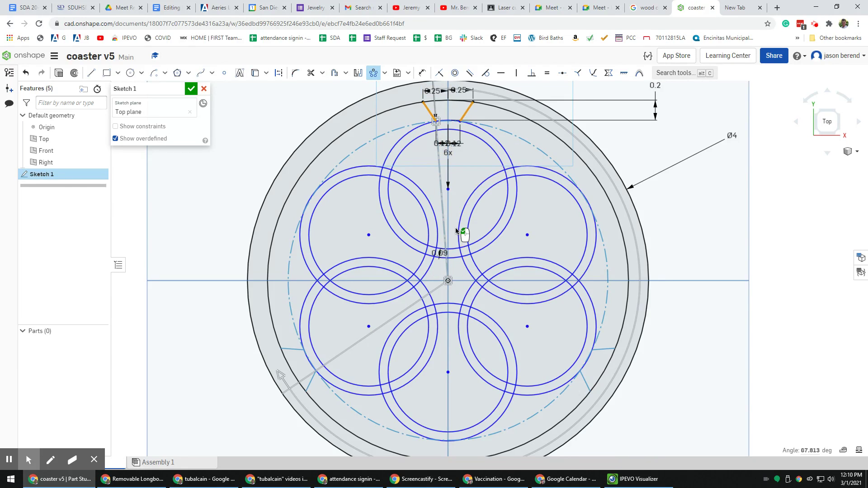
{"action": "scroll", "coordinate": [456, 231], "scroll_direction": "down", "scroll_amount": 5}
{"action": "left_click", "coordinate": [438, 267]}
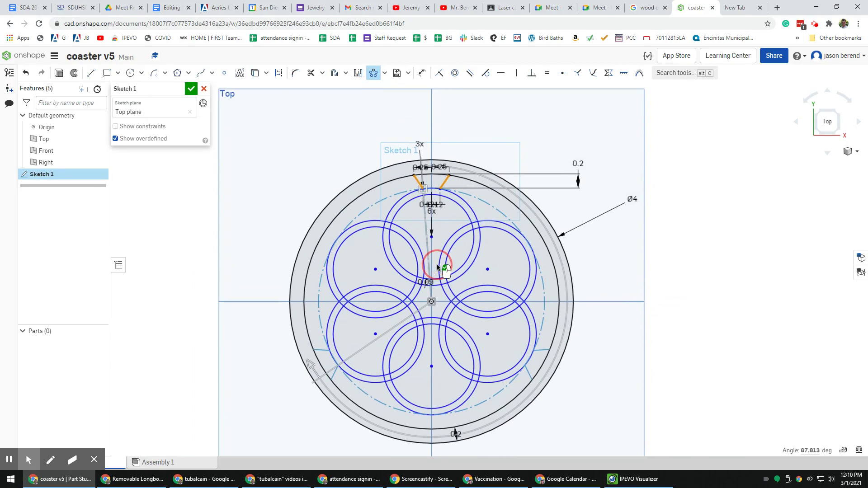
{"action": "scroll", "coordinate": [437, 264], "scroll_direction": "up", "scroll_amount": 2}
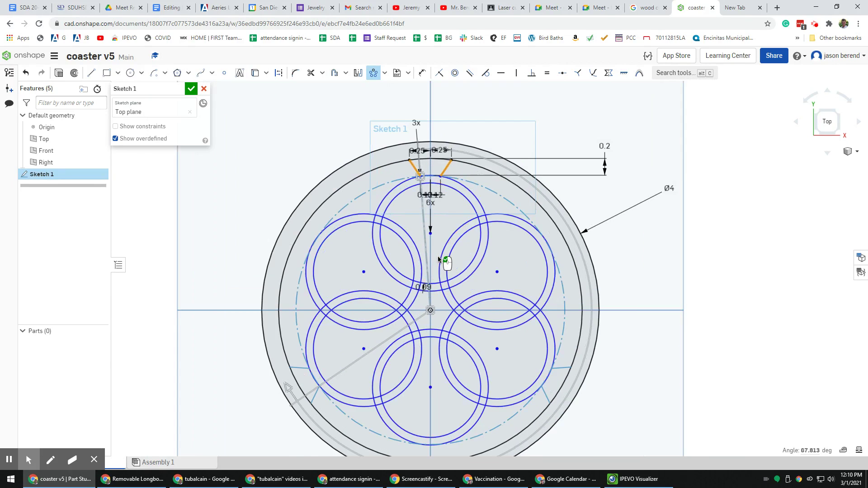
{"action": "left_click", "coordinate": [415, 123]}
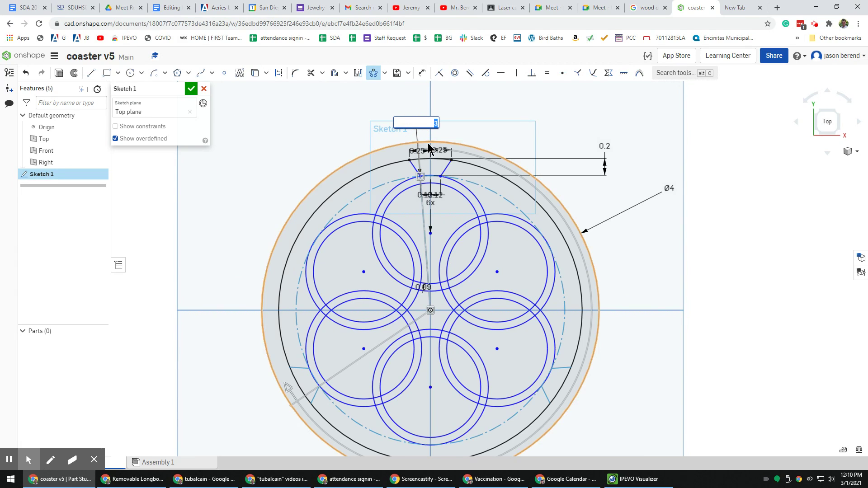
{"action": "type", "text": "6"}
{"action": "key", "text": "Return"}
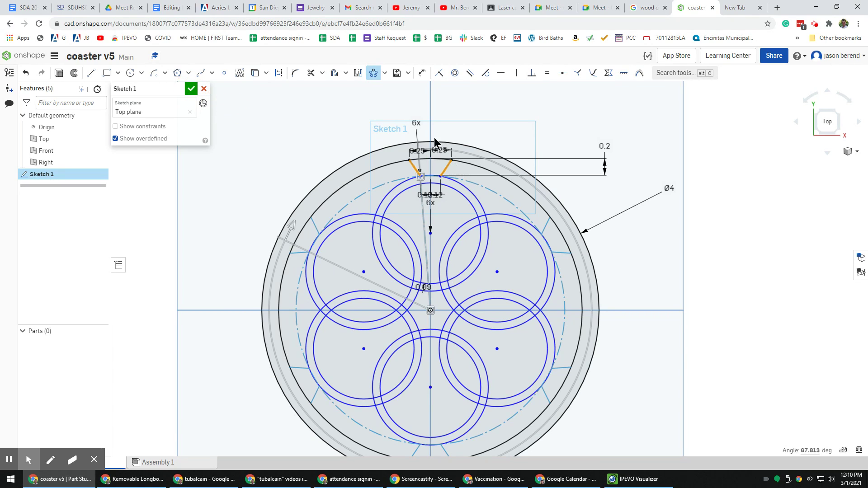
Accept the tab pattern and trim the rim arcs inside the top, left and right tabs.
{"action": "left_click", "coordinate": [297, 118]}
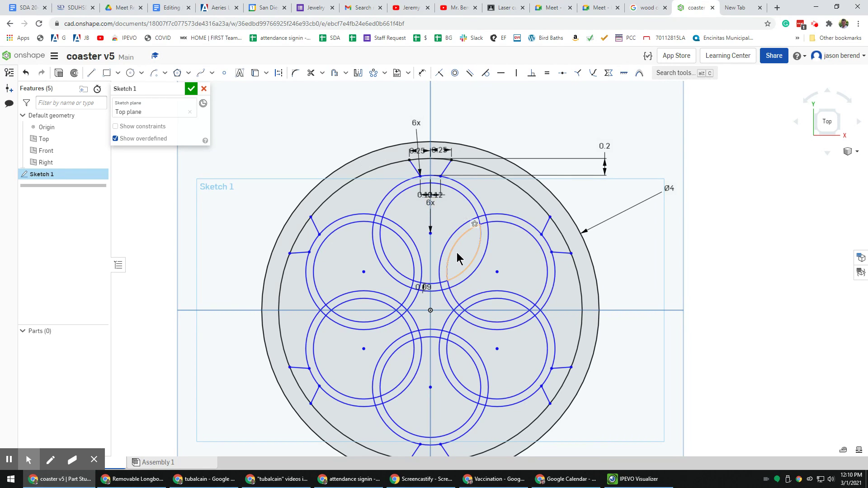
{"action": "left_click", "coordinate": [311, 75]}
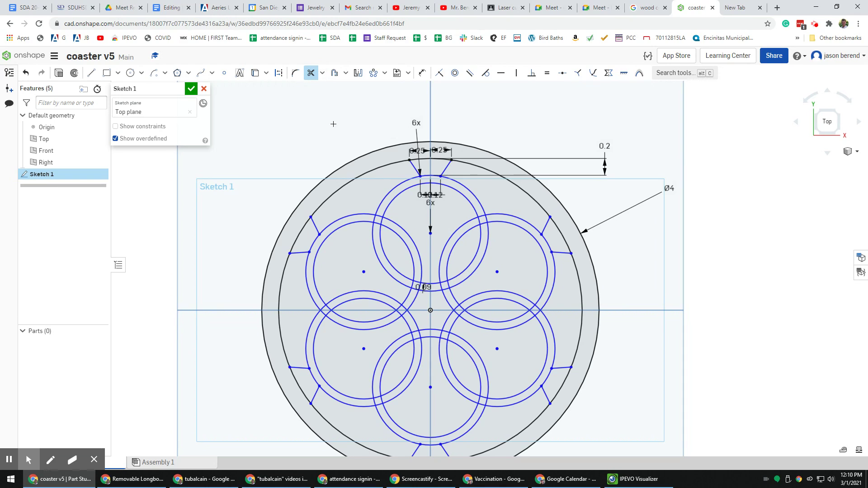
{"action": "left_click", "coordinate": [426, 171]}
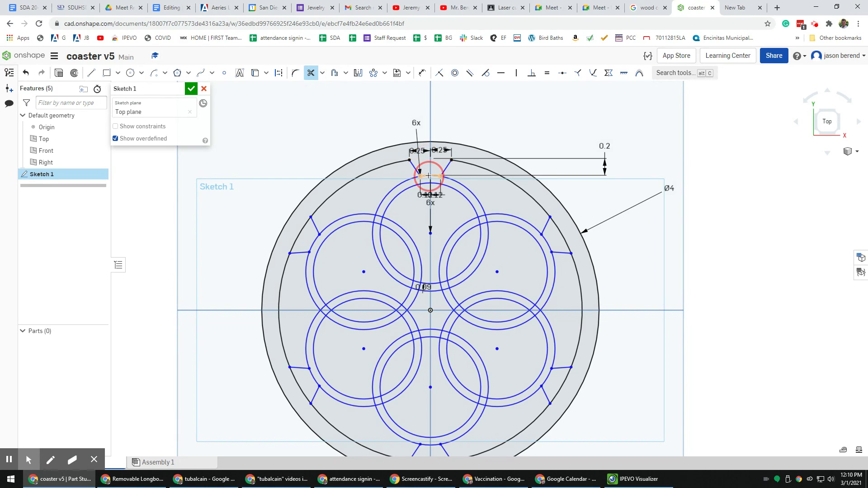
{"action": "left_click", "coordinate": [304, 225]}
{"action": "left_click", "coordinate": [313, 245]}
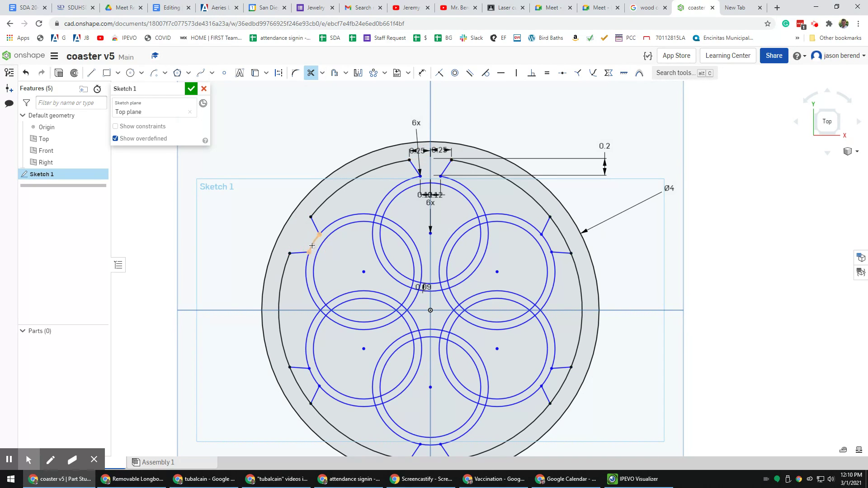
{"action": "left_click", "coordinate": [295, 379]}
{"action": "left_click", "coordinate": [562, 232]}
{"action": "left_click", "coordinate": [549, 244]}
Trim the bottom outer arc between the lowest tabs and the small arc beneath it.
{"action": "middle_click_drag", "start_coordinate": [539, 313], "coordinate": [539, 197]}
{"action": "scroll", "coordinate": [597, 297], "scroll_direction": "up", "scroll_amount": 1}
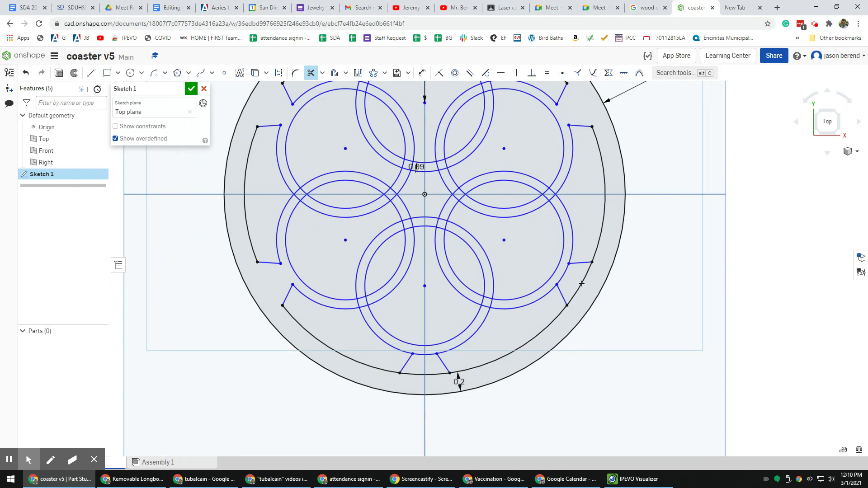
{"action": "left_click", "coordinate": [564, 273]}
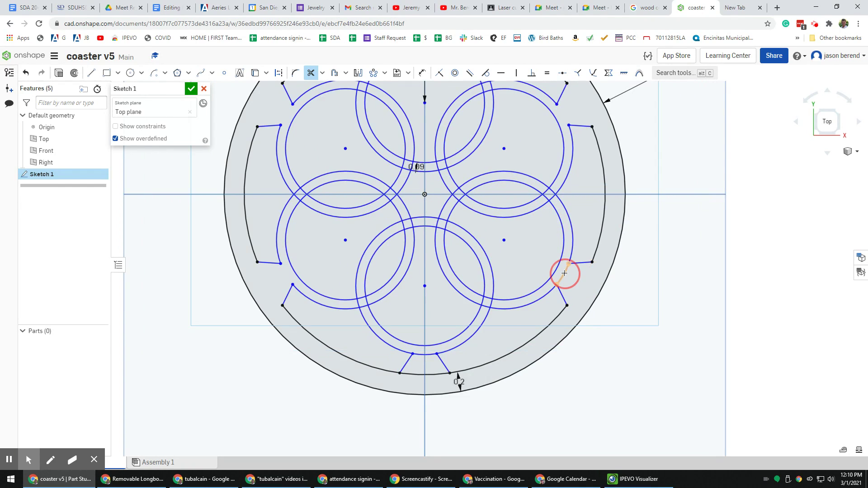
{"action": "left_click", "coordinate": [411, 374]}
{"action": "left_click", "coordinate": [422, 356]}
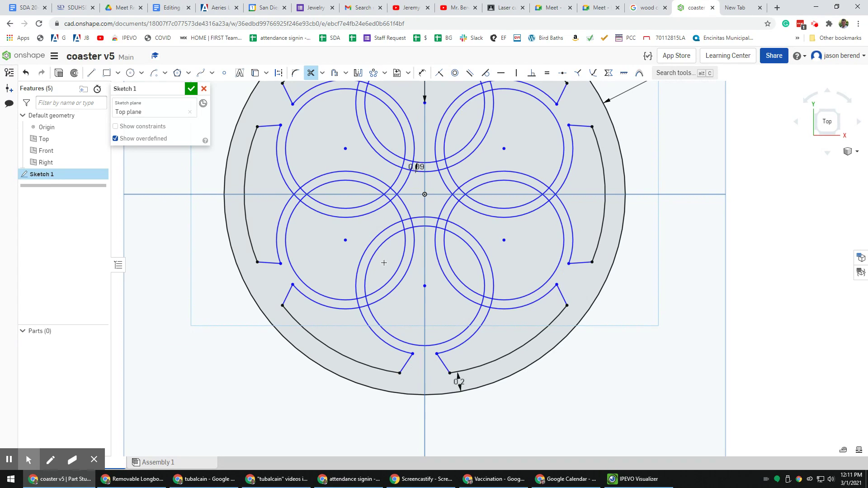
Trim the short ring arcs at the upper crossings, including the piece near the 0.09 dimension.
{"action": "scroll", "coordinate": [425, 240], "scroll_direction": "up", "scroll_amount": 1}
{"action": "scroll", "coordinate": [423, 248], "scroll_direction": "down", "scroll_amount": 3}
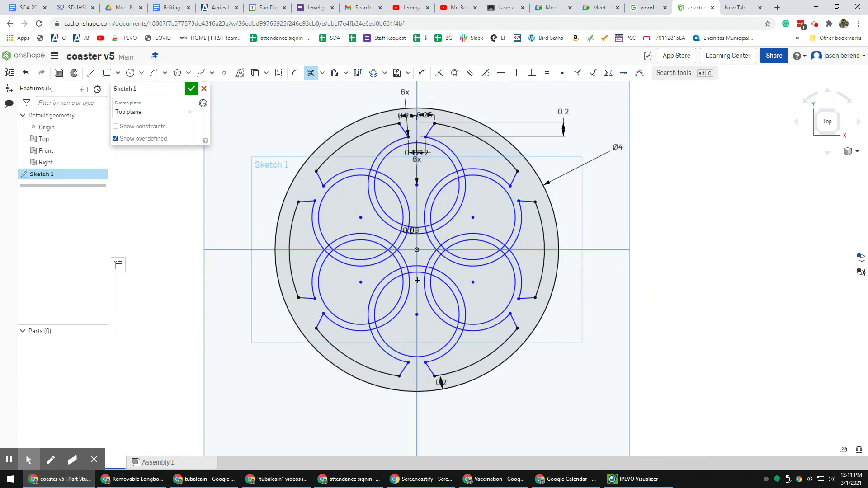
{"action": "scroll", "coordinate": [421, 254], "scroll_direction": "up", "scroll_amount": 5}
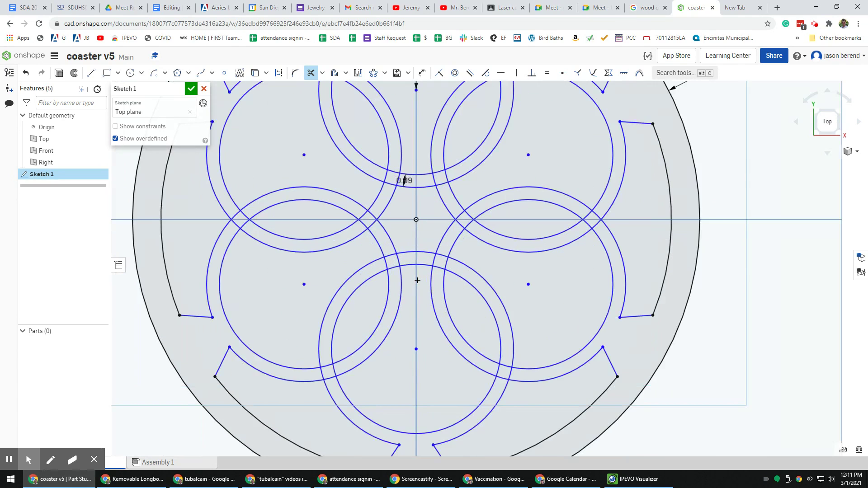
{"action": "left_click", "coordinate": [386, 176]}
{"action": "left_click", "coordinate": [390, 185]}
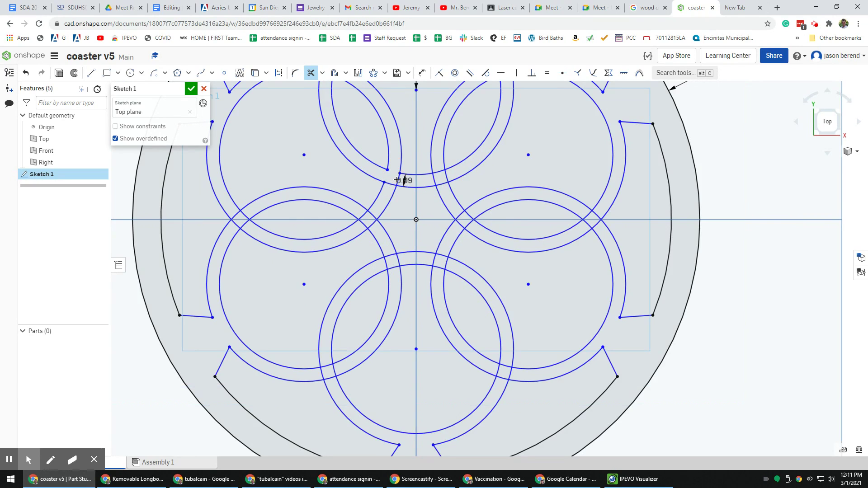
{"action": "left_click", "coordinate": [399, 182]}
{"action": "left_click", "coordinate": [367, 219]}
{"action": "left_click", "coordinate": [373, 224]}
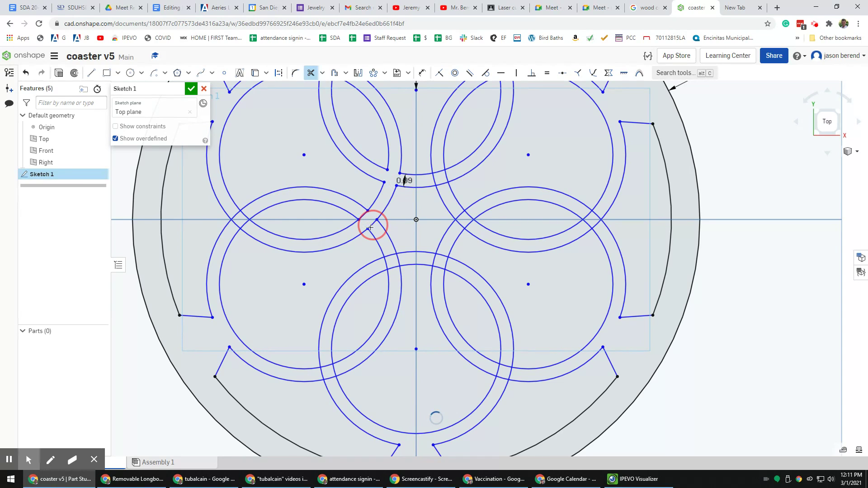
Trim the arc pieces at the lower crossings, undoing one wrong trim and re-trimming.
{"action": "left_click", "coordinate": [391, 255]}
{"action": "left_click", "coordinate": [387, 262]}
{"action": "left_click", "coordinate": [395, 268]}
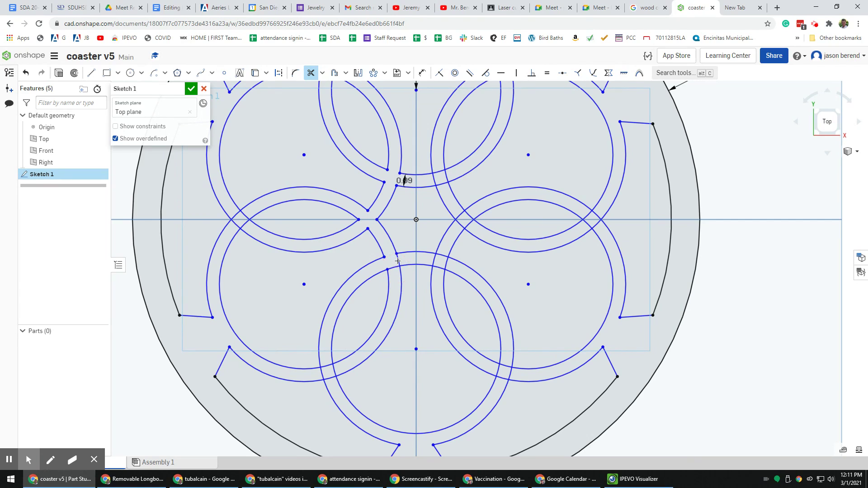
{"action": "left_click", "coordinate": [397, 261]}
{"action": "left_click", "coordinate": [404, 252]}
{"action": "left_click", "coordinate": [25, 73]}
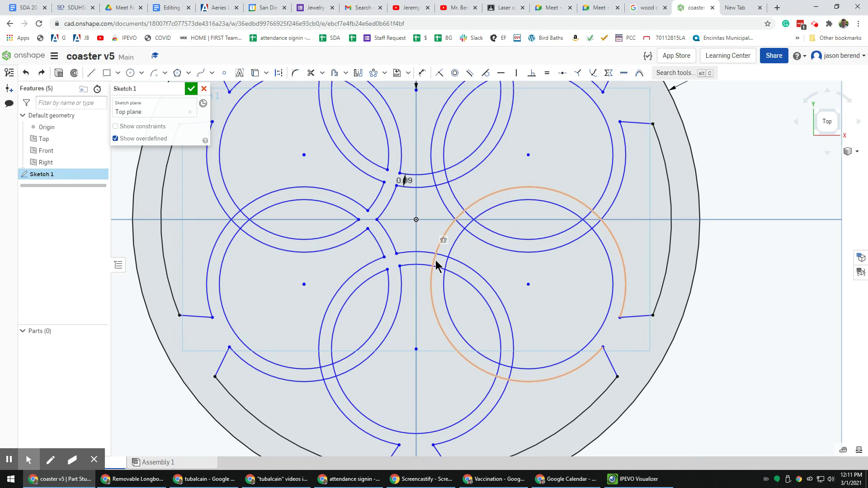
{"action": "left_click", "coordinate": [310, 73]}
{"action": "left_click", "coordinate": [435, 259]}
Undo the previous trim and fit the whole woven-ring sketch in view.
{"action": "scroll", "coordinate": [544, 227], "scroll_direction": "up", "scroll_amount": 2}
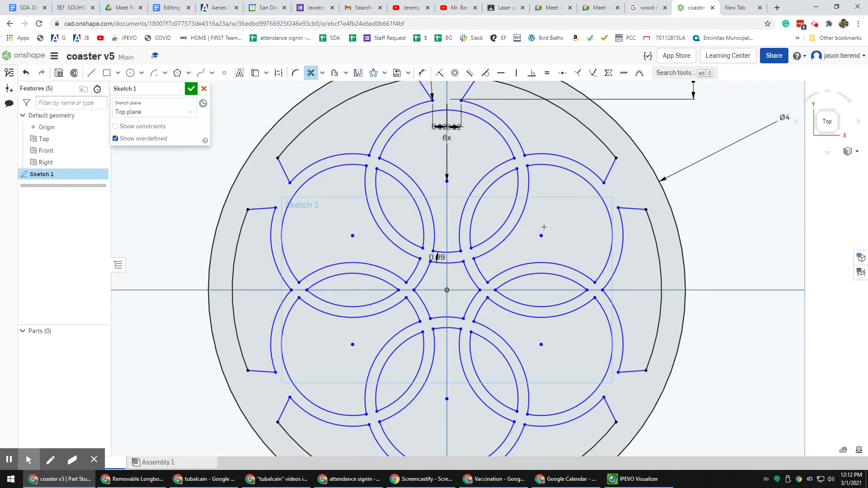
{"action": "mouse_move", "coordinate": [506, 291]}
{"action": "middle_mouse_down"}
{"action": "mouse_move", "coordinate": [504, 203]}
{"action": "mouse_move", "coordinate": [501, 223]}
{"action": "middle_mouse_up"}
{"action": "key", "text": "ctrl+z"}
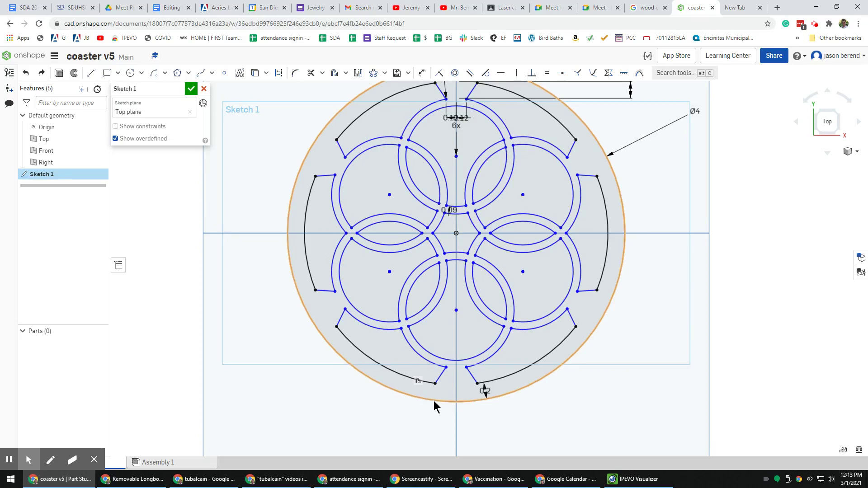
{"action": "key", "text": "f"}
{"action": "scroll", "coordinate": [474, 405], "scroll_direction": "down", "scroll_amount": 6}
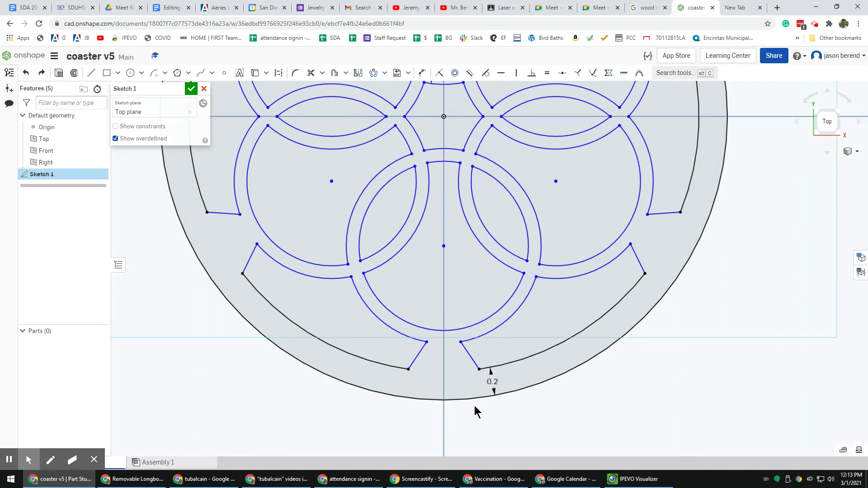
{"action": "left_click", "coordinate": [442, 351]}
Add 'JB' text in Allerta Stencil font in the bottom gap of the outer band.
{"action": "key", "text": "ctrl+a"}
{"action": "key", "text": "Escape"}
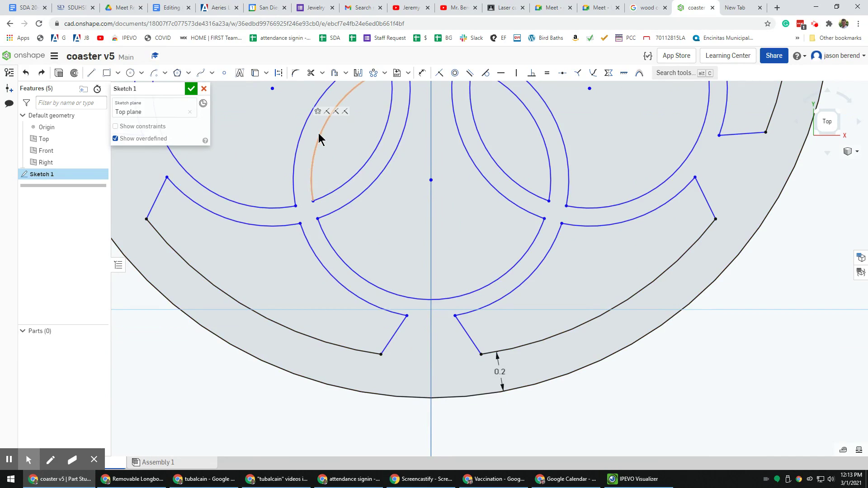
{"action": "left_click", "coordinate": [240, 74]}
{"action": "left_click_drag", "start_coordinate": [384, 391], "coordinate": [470, 339]}
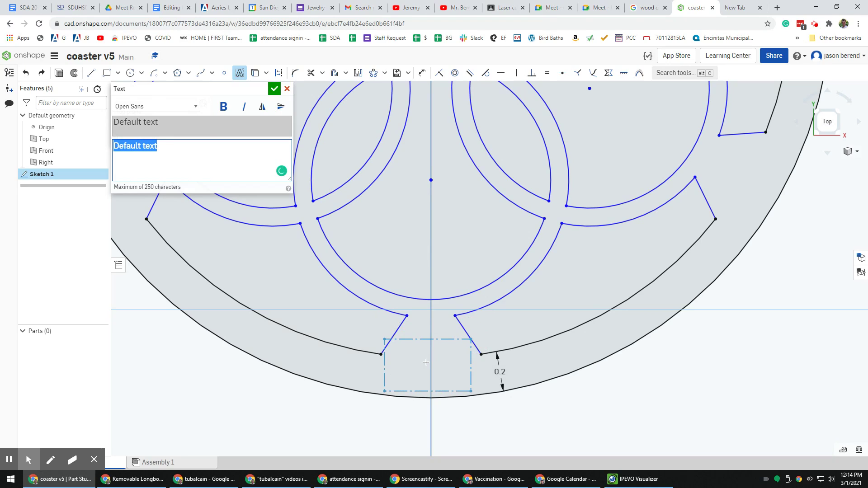
{"action": "type", "text": "JB"}
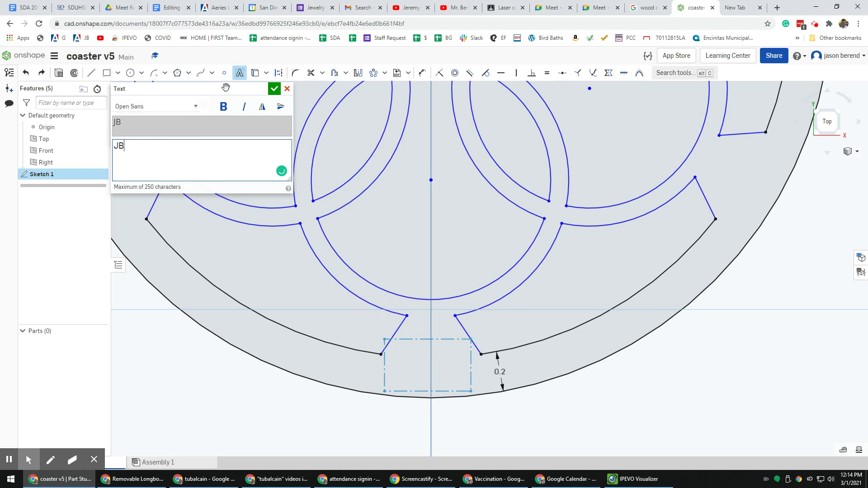
{"action": "left_click", "coordinate": [195, 107]}
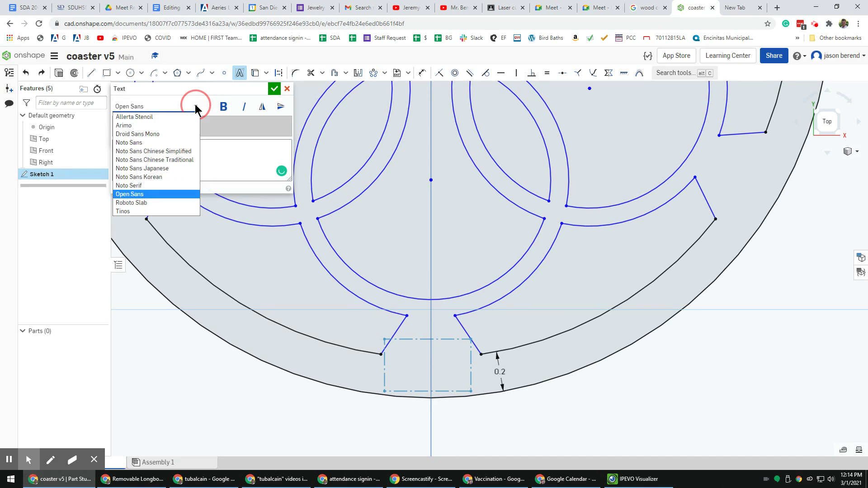
{"action": "left_click", "coordinate": [142, 117]}
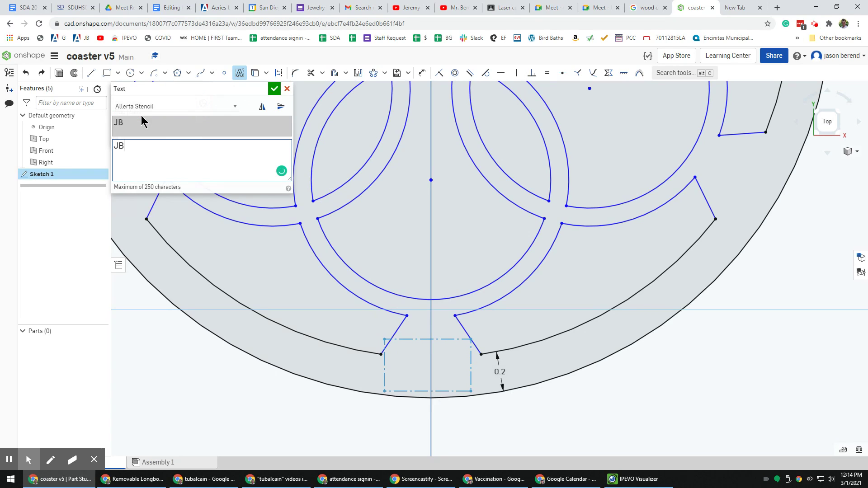
{"action": "left_click", "coordinate": [274, 88]}
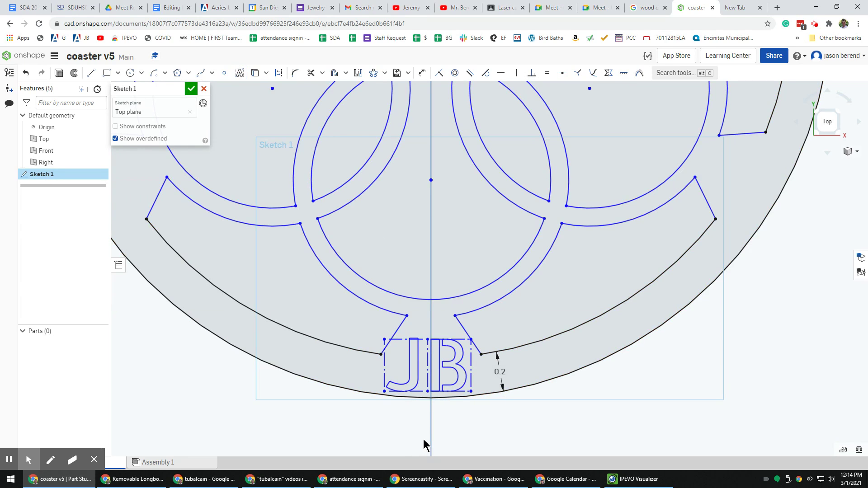
Select all the sketch curves, then clear the selection.
{"action": "key", "text": "ctrl+a"}
{"action": "key", "text": "Escape"}
{"action": "key", "text": "ctrl+a"}
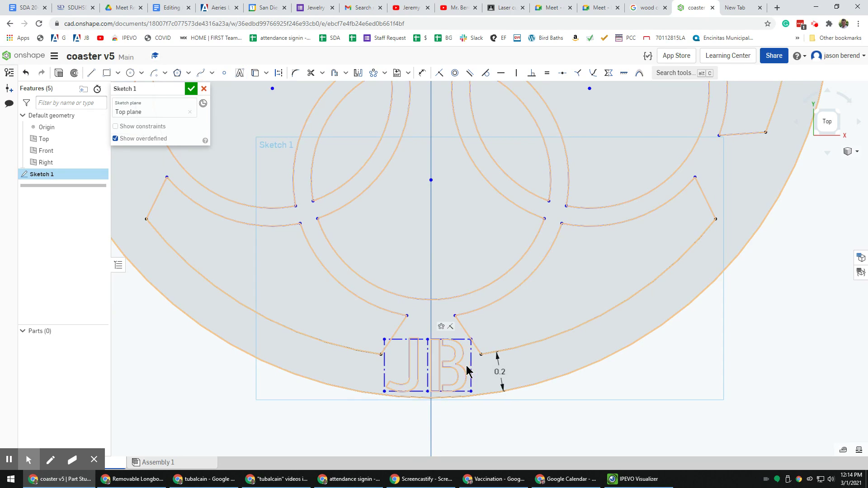
{"action": "key", "text": "Escape"}
{"action": "key", "text": "ctrl+a"}
{"action": "scroll", "coordinate": [454, 372], "scroll_direction": "down", "scroll_amount": 2}
{"action": "scroll", "coordinate": [454, 369], "scroll_direction": "up", "scroll_amount": 3}
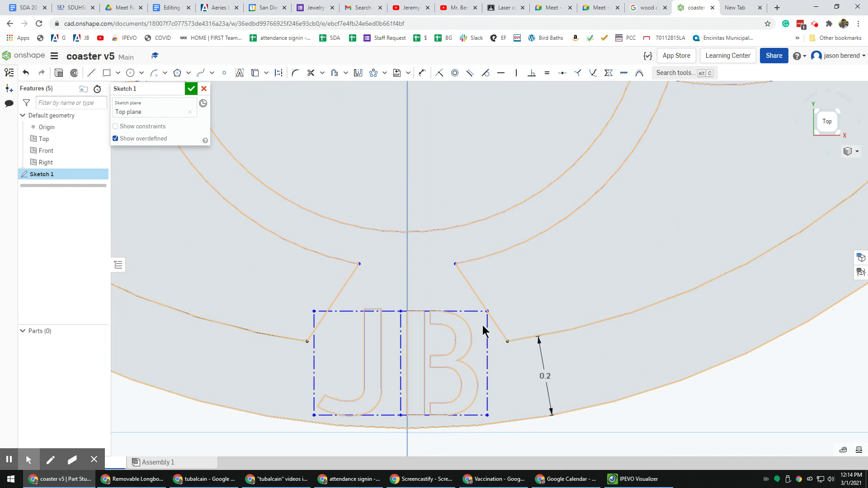
{"action": "key", "text": "Escape"}
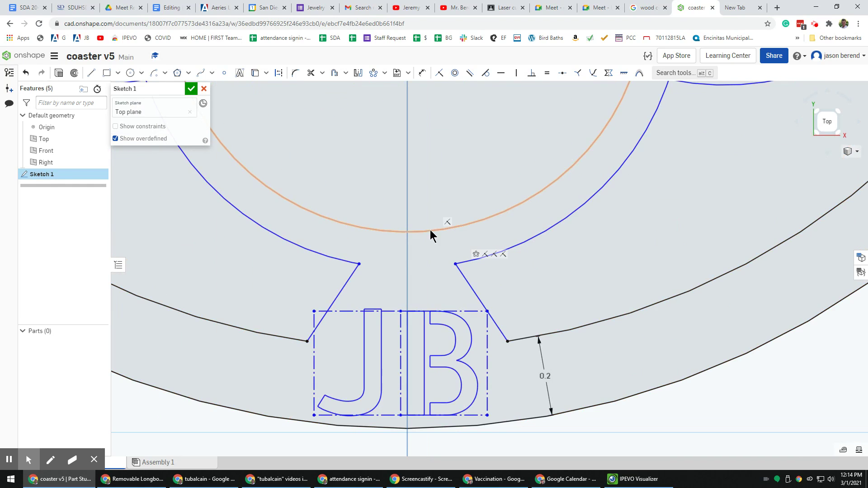
Dimension the gap between the lowest ring arc and the JB text box top as 0.18.
{"action": "left_click", "coordinate": [422, 73]}
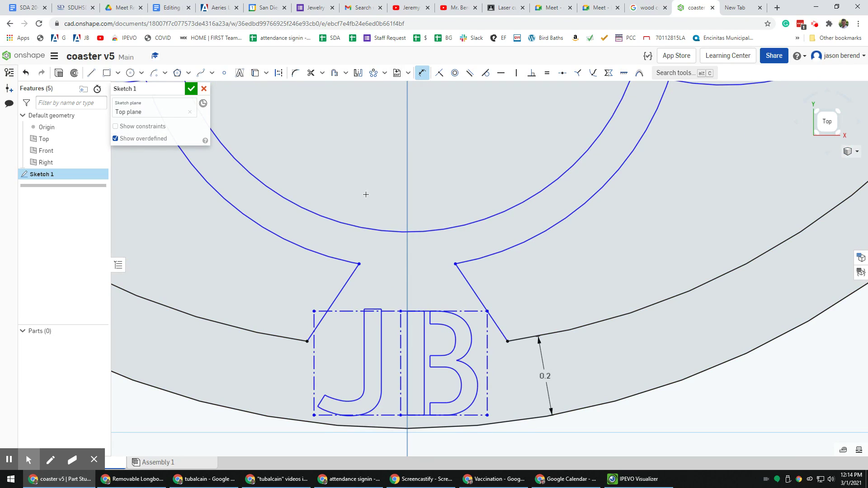
{"action": "left_click", "coordinate": [407, 232]}
{"action": "left_click", "coordinate": [415, 310]}
{"action": "left_click", "coordinate": [414, 310]}
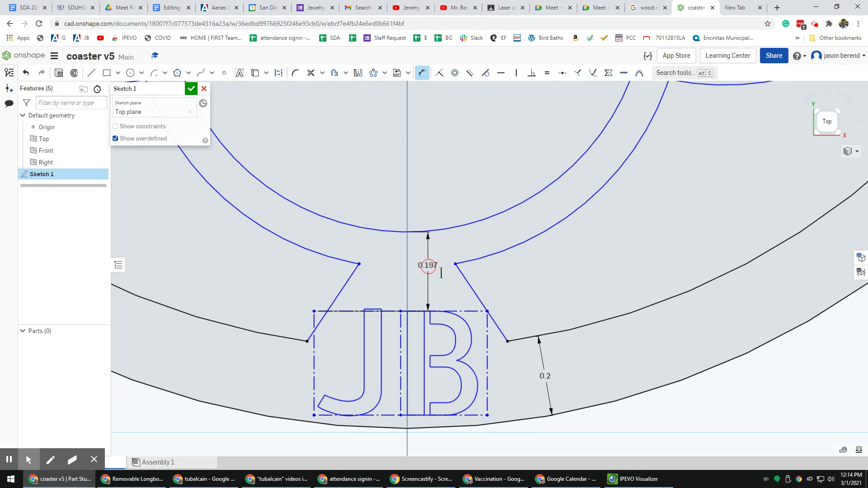
{"action": "left_click", "coordinate": [445, 274]}
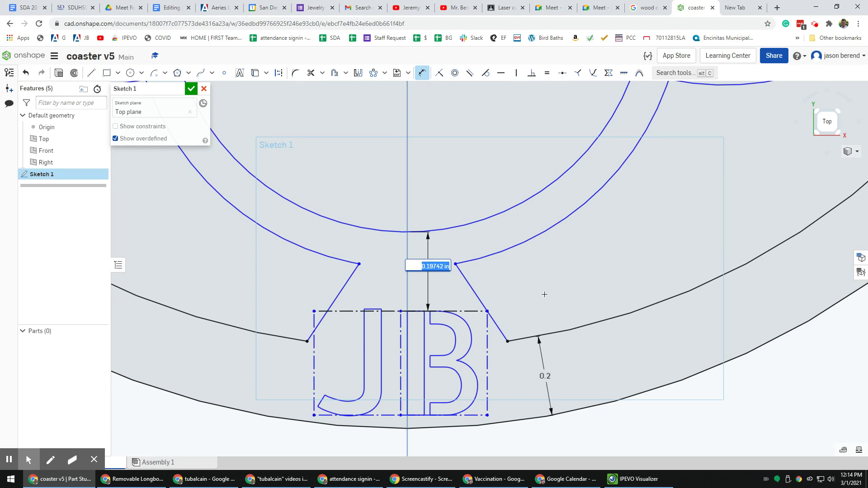
{"action": "type", "text": ".18"}
{"action": "key", "text": "Return"}
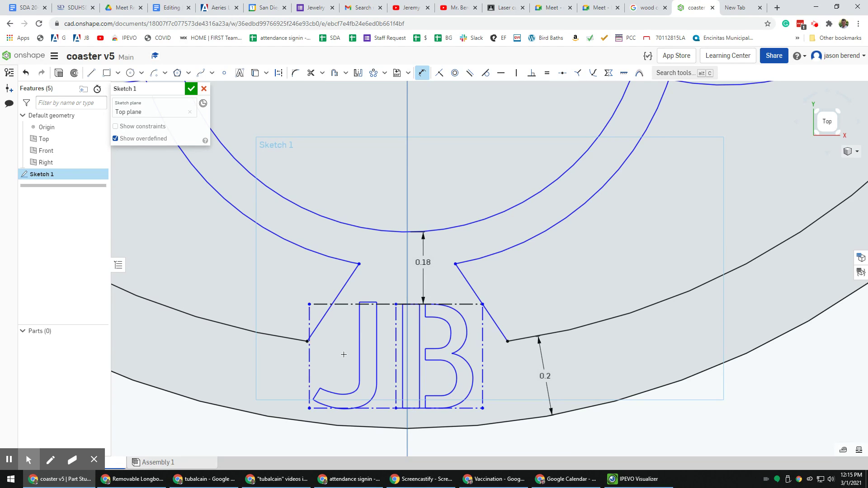
Zoom and pan to recentre the whole coaster sketch in view.
{"action": "scroll", "coordinate": [339, 291], "scroll_direction": "up", "scroll_amount": 3}
{"action": "scroll", "coordinate": [340, 294], "scroll_direction": "down", "scroll_amount": 4}
{"action": "scroll", "coordinate": [340, 294], "scroll_direction": "down", "scroll_amount": 8}
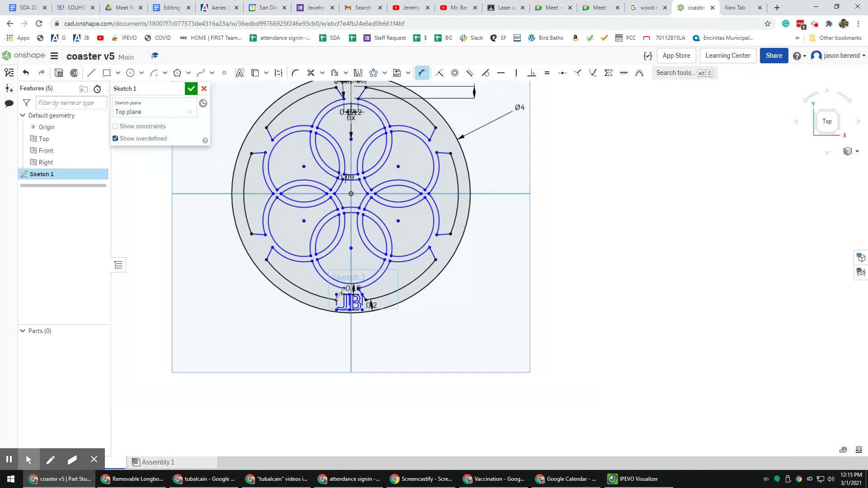
{"action": "left_click", "coordinate": [366, 253]}
{"action": "middle_click_drag", "start_coordinate": [370, 261], "coordinate": [436, 325]}
{"action": "scroll", "coordinate": [436, 325], "scroll_direction": "up", "scroll_amount": 2}
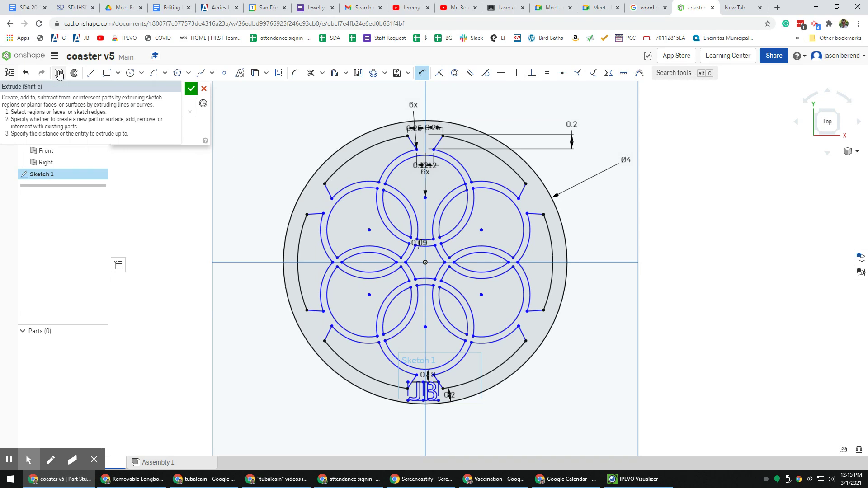
Extrude Sketch 1 as a new blind solid 0.125 in thick and accept Extrude 1.
{"action": "left_click", "coordinate": [59, 74]}
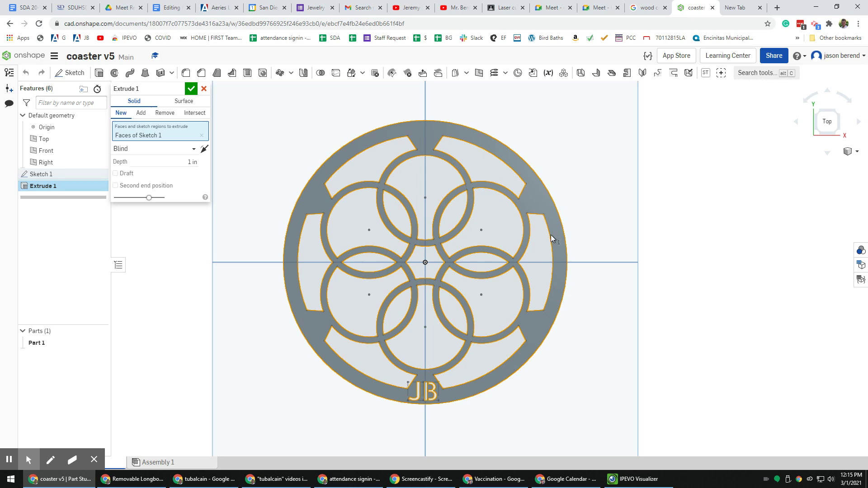
{"action": "right_click_drag", "start_coordinate": [603, 231], "coordinate": [583, 246]}
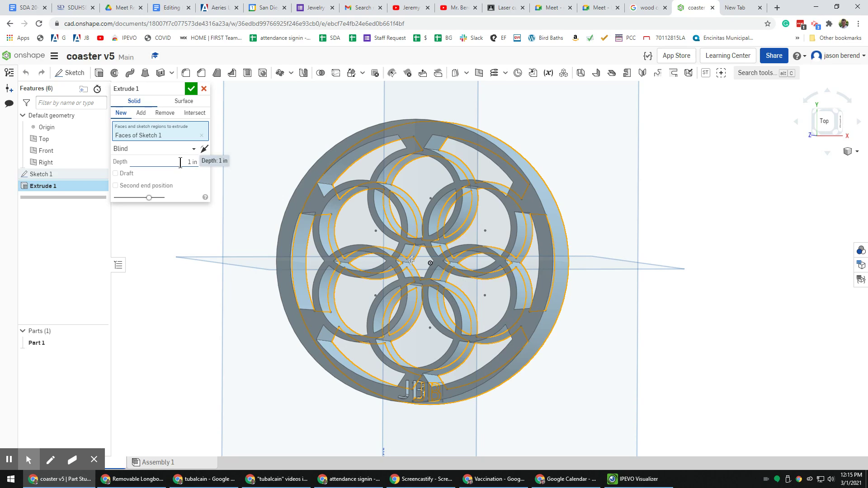
{"action": "left_click_drag", "start_coordinate": [181, 163], "coordinate": [187, 190]}
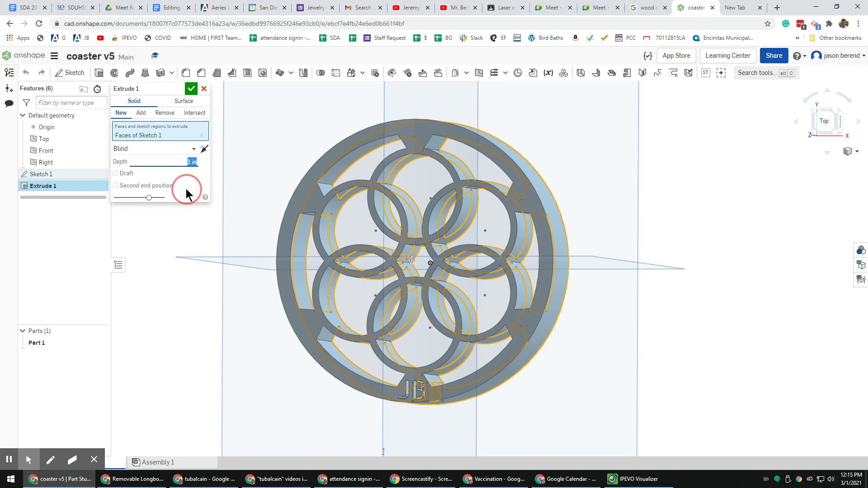
{"action": "key", "text": "BackSpace"}
{"action": "key", "text": "Return"}
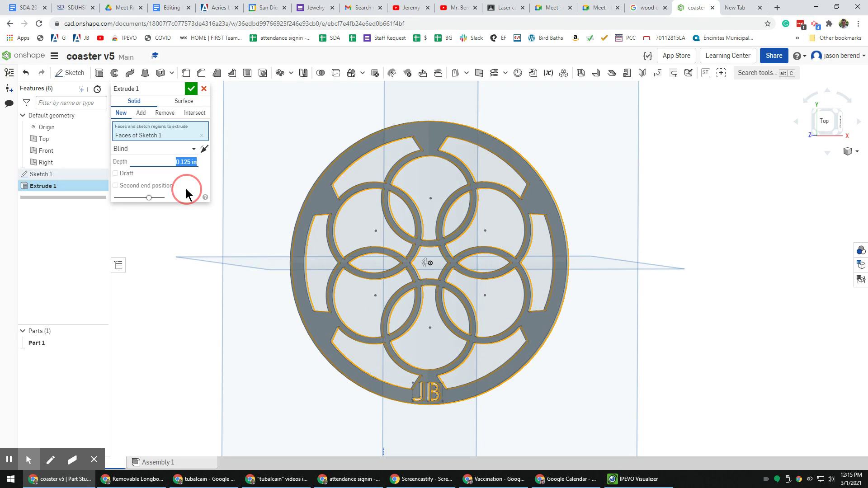
{"action": "right_click_drag", "start_coordinate": [611, 283], "coordinate": [601, 283]}
{"action": "scroll", "coordinate": [398, 281], "scroll_direction": "down", "scroll_amount": 2}
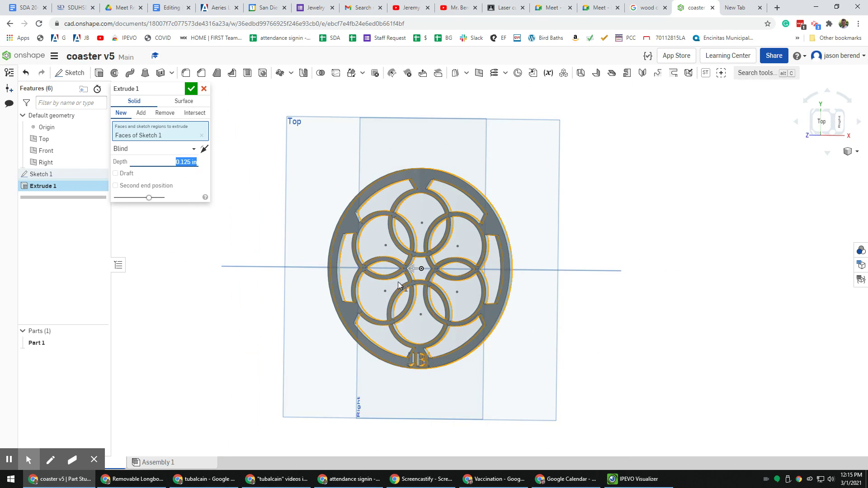
{"action": "scroll", "coordinate": [398, 282], "scroll_direction": "up", "scroll_amount": 3}
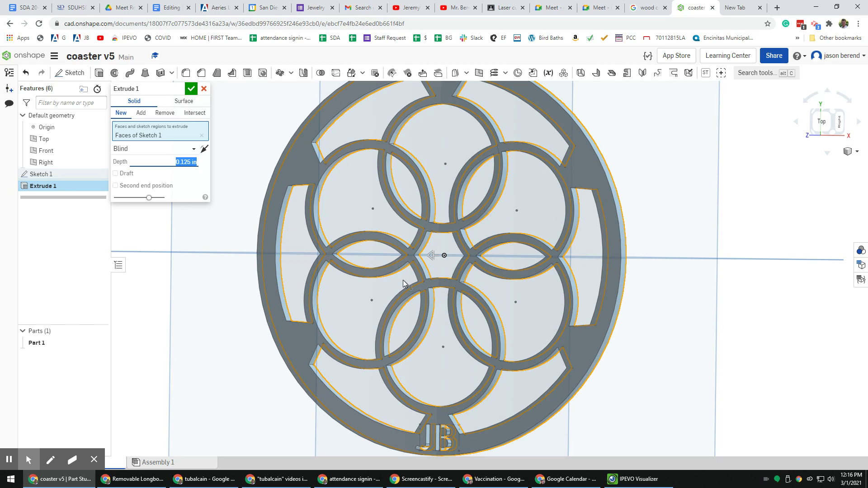
{"action": "scroll", "coordinate": [478, 300], "scroll_direction": "down", "scroll_amount": 2}
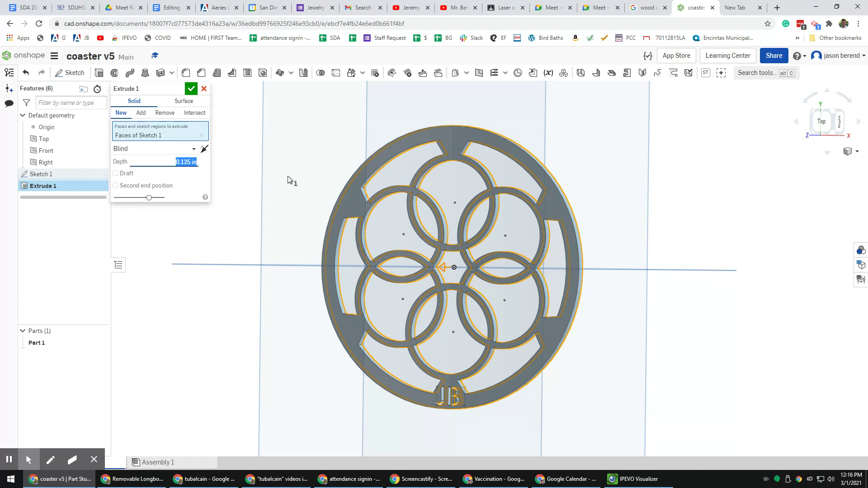
{"action": "left_click", "coordinate": [192, 89]}
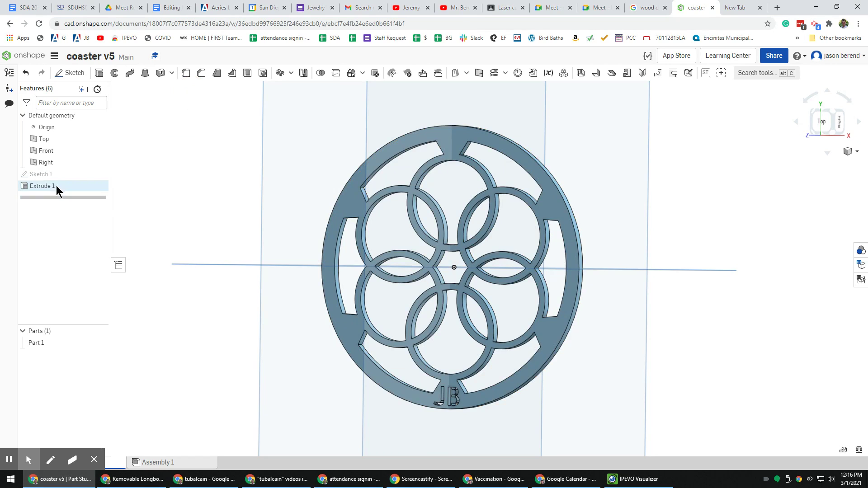
Reopen Sketch 1 for editing and view it from the Top face, zooming around.
{"action": "double_click", "coordinate": [38, 174]}
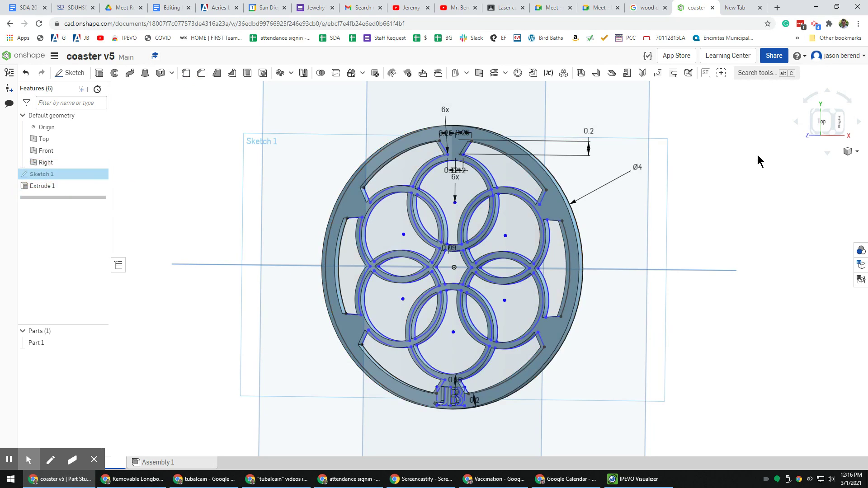
{"action": "left_click", "coordinate": [820, 123]}
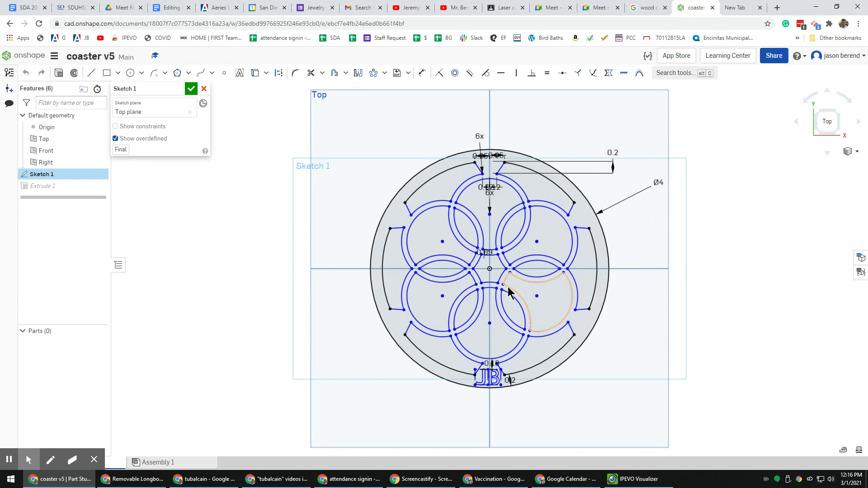
{"action": "scroll", "coordinate": [509, 289], "scroll_direction": "down", "scroll_amount": 3}
{"action": "scroll", "coordinate": [508, 289], "scroll_direction": "up", "scroll_amount": 6}
{"action": "scroll", "coordinate": [508, 289], "scroll_direction": "up", "scroll_amount": 3}
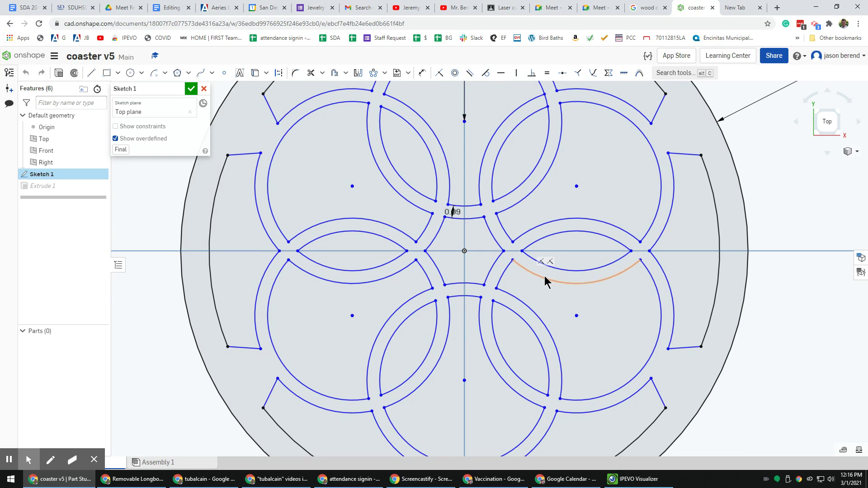
{"action": "scroll", "coordinate": [561, 267], "scroll_direction": "down", "scroll_amount": 3}
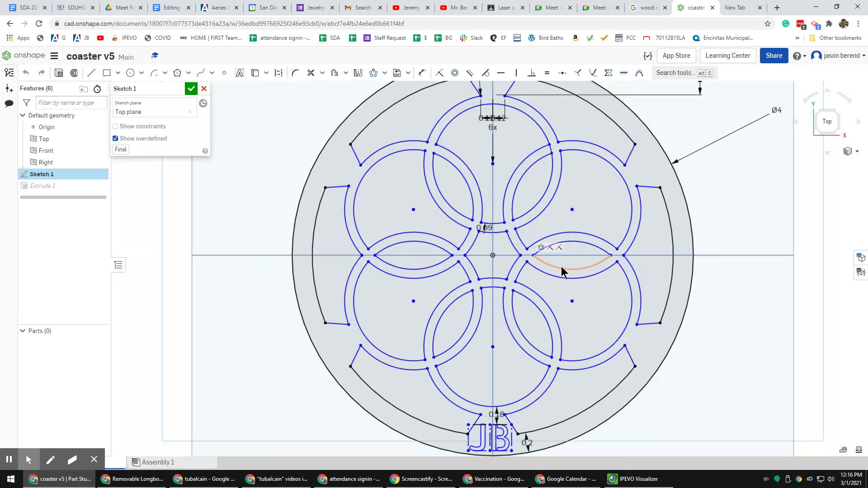
{"action": "scroll", "coordinate": [560, 270], "scroll_direction": "down", "scroll_amount": 3}
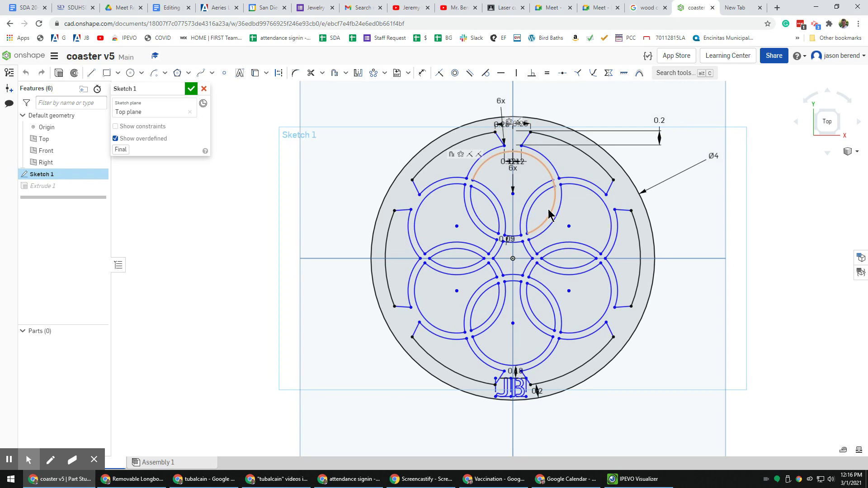
Try a second extrude at 0.125 in depth, cancel it, and reopen Extrude 1.
{"action": "left_click", "coordinate": [59, 74]}
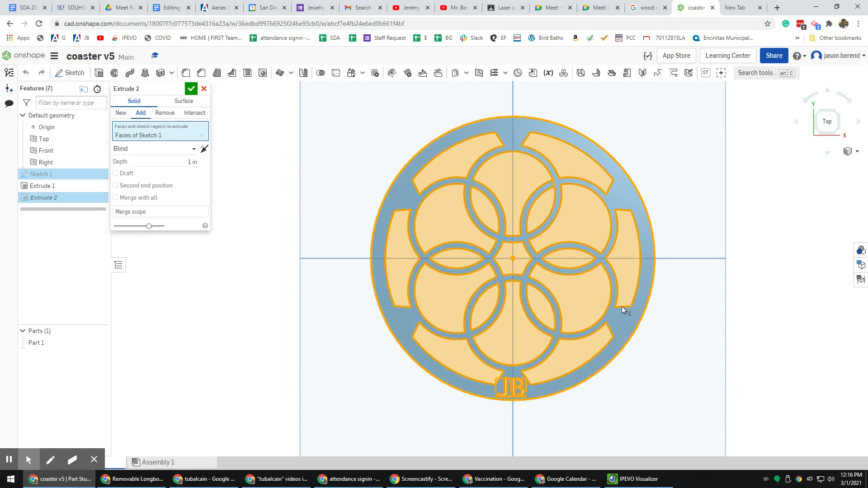
{"action": "right_click_drag", "start_coordinate": [622, 305], "coordinate": [612, 309]}
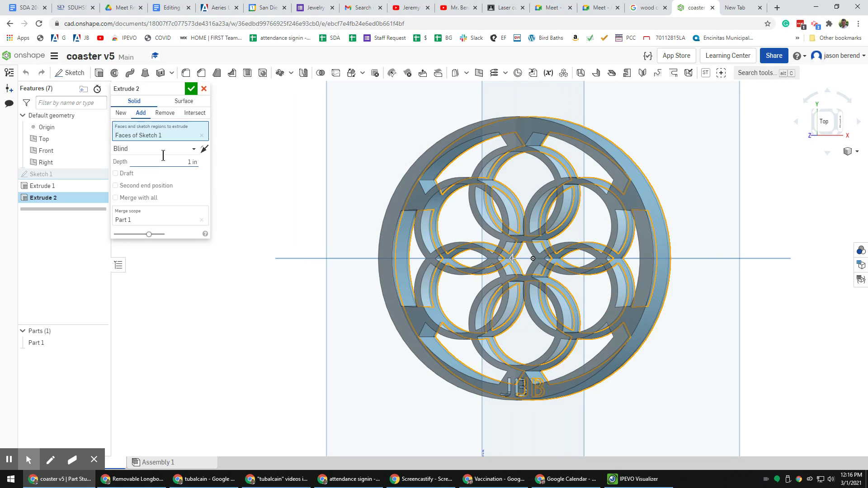
{"action": "left_click_drag", "start_coordinate": [174, 162], "coordinate": [196, 163]}
{"action": "left_click", "coordinate": [197, 166]}
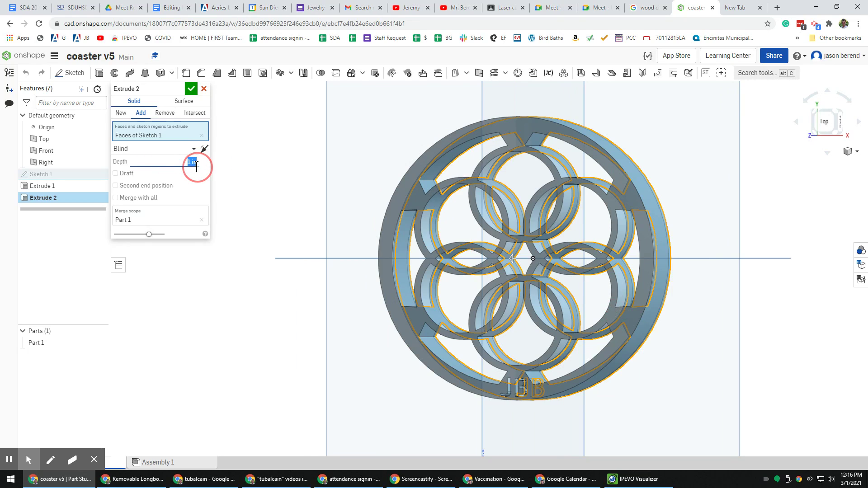
{"action": "key", "text": "BackSpace"}
{"action": "type", "text": ".125"}
{"action": "key", "text": "Return"}
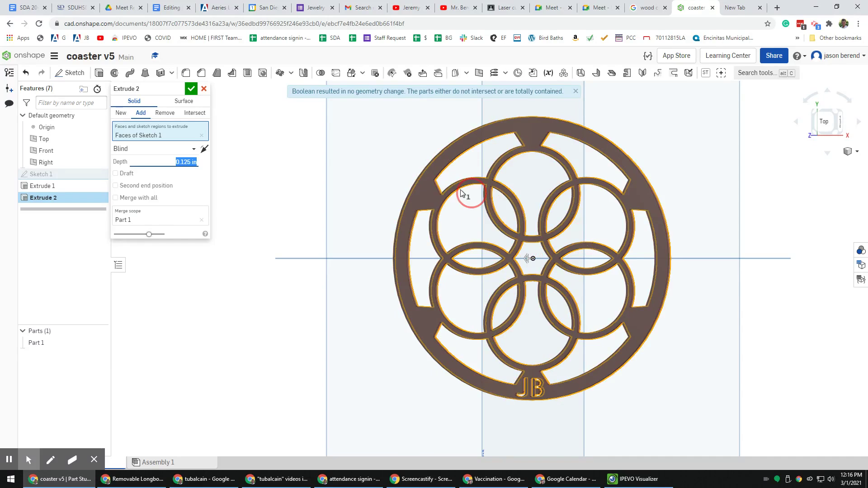
{"action": "left_click", "coordinate": [204, 89]}
{"action": "double_click", "coordinate": [47, 186]}
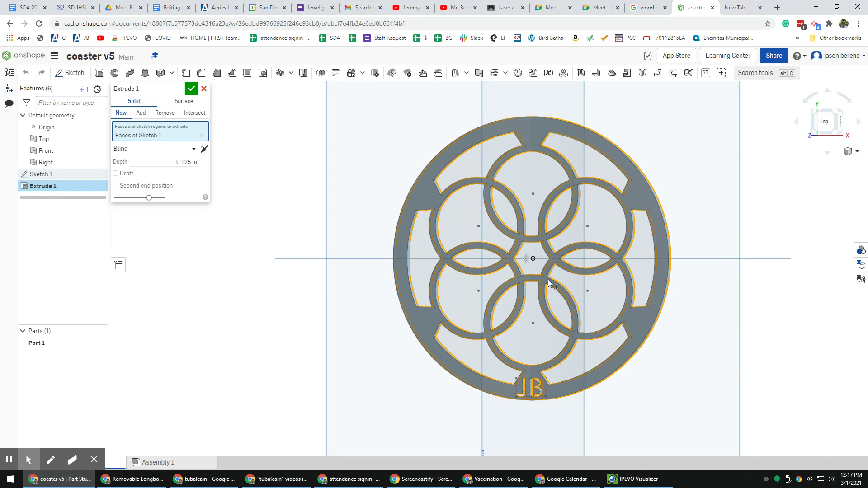
Accept Extrude 1 with its settings unchanged.
{"action": "scroll", "coordinate": [548, 283], "scroll_direction": "up", "scroll_amount": 3}
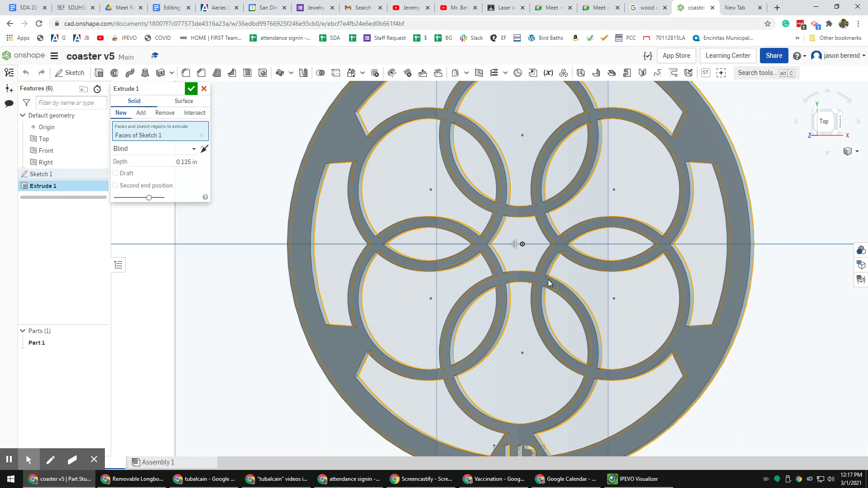
{"action": "scroll", "coordinate": [548, 282], "scroll_direction": "down", "scroll_amount": 3}
{"action": "left_click", "coordinate": [189, 87]}
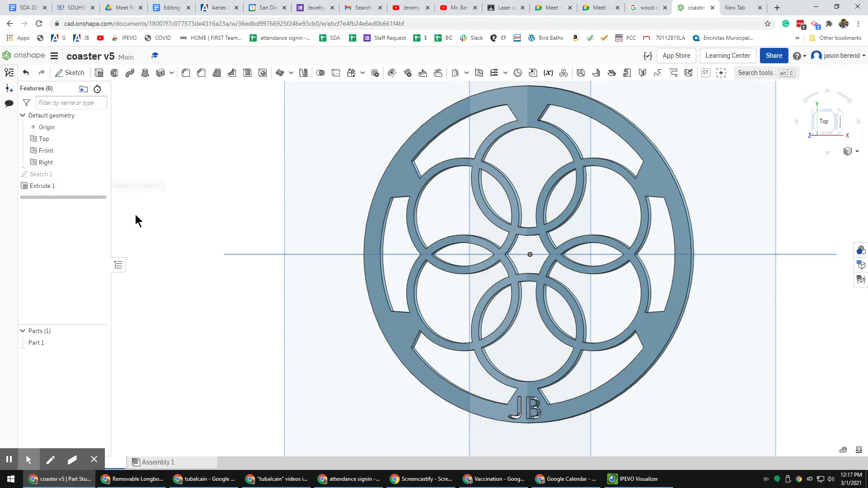
In Sketch 1, change the JB text gap from 0.18 to 0.175 and close the sketch.
{"action": "left_click", "coordinate": [45, 174]}
{"action": "double_click", "coordinate": [46, 174]}
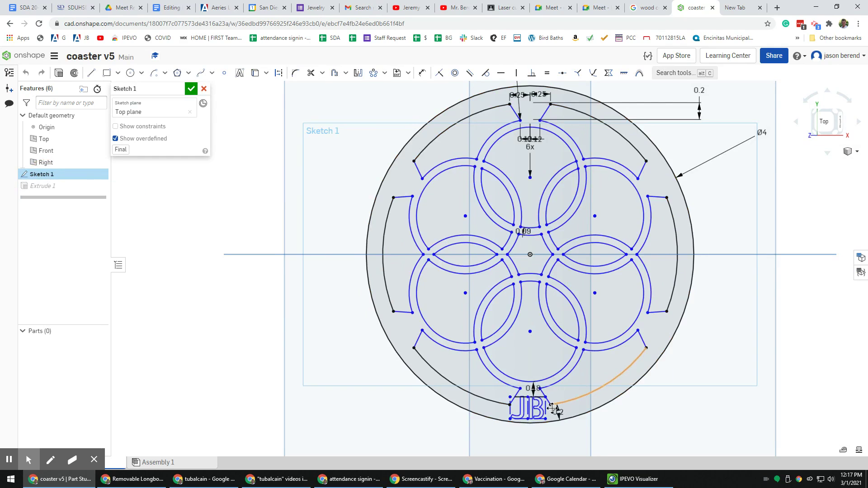
{"action": "scroll", "coordinate": [533, 389], "scroll_direction": "up", "scroll_amount": 10}
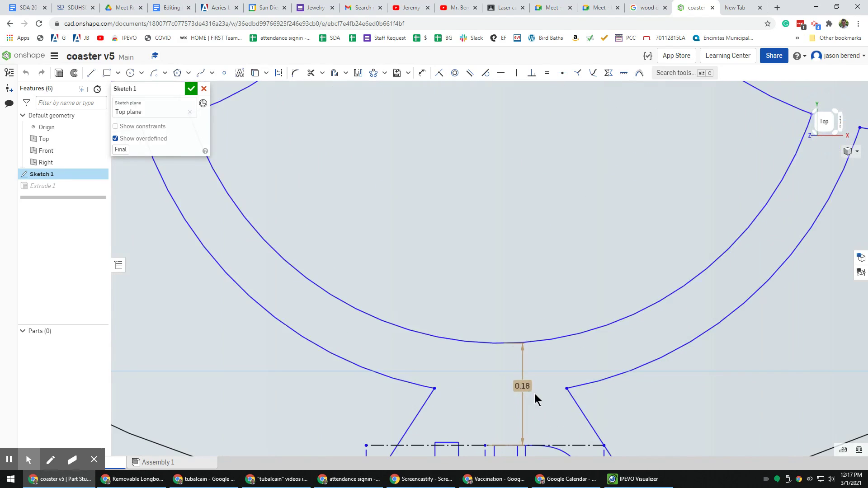
{"action": "double_click", "coordinate": [522, 386]}
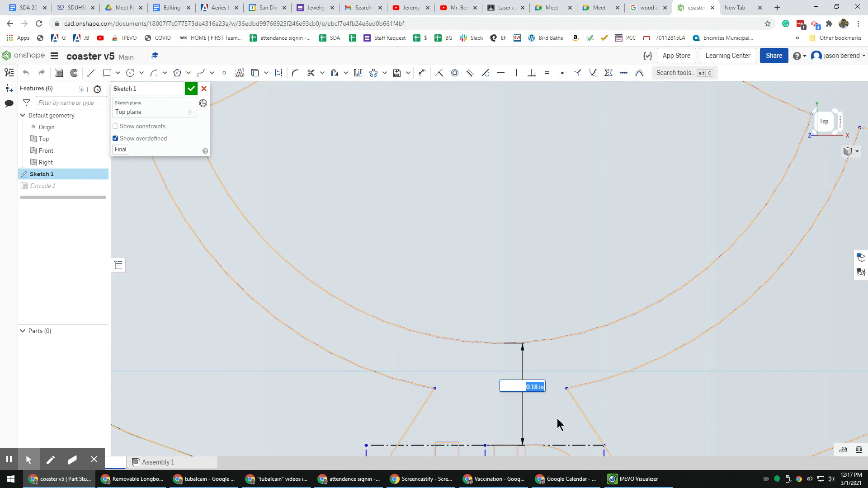
{"action": "key", "text": "BackSpace"}
{"action": "type", "text": ".175"}
{"action": "key", "text": "Return"}
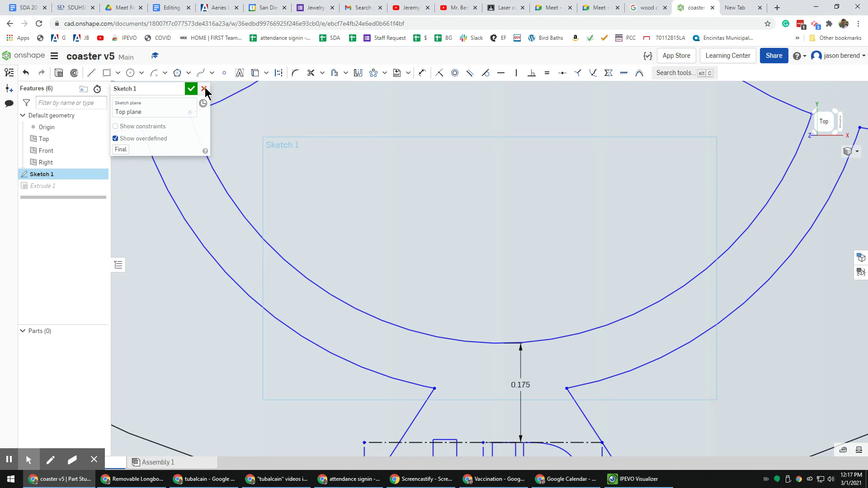
{"action": "scroll", "coordinate": [384, 285], "scroll_direction": "up", "scroll_amount": 3}
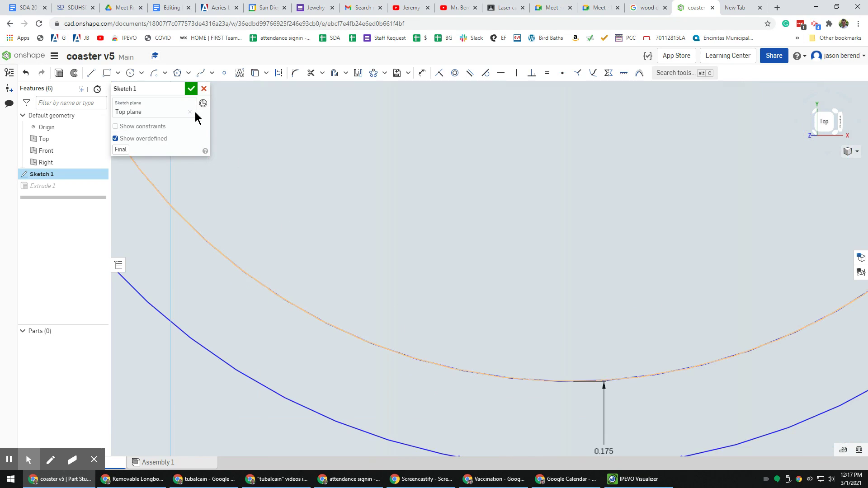
{"action": "left_click", "coordinate": [190, 89]}
{"action": "scroll", "coordinate": [412, 278], "scroll_direction": "down", "scroll_amount": 5}
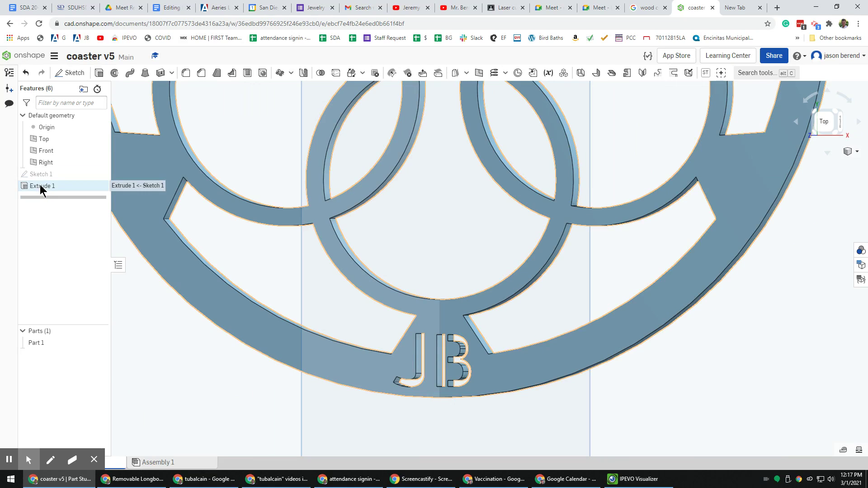
Re-enter Extrude 1's depth by typing 25 over the old value and accept it.
{"action": "double_click", "coordinate": [40, 185]}
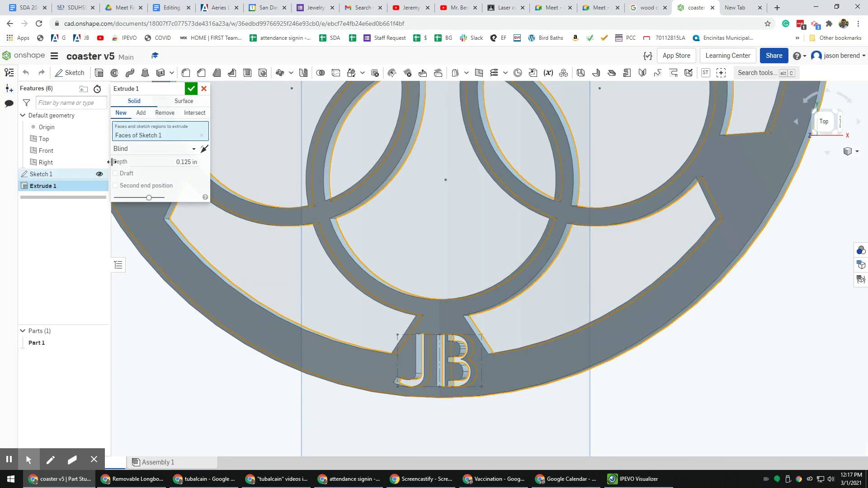
{"action": "left_click_drag", "start_coordinate": [170, 162], "coordinate": [199, 167]}
{"action": "type", "text": "25"}
{"action": "left_click", "coordinate": [191, 89]}
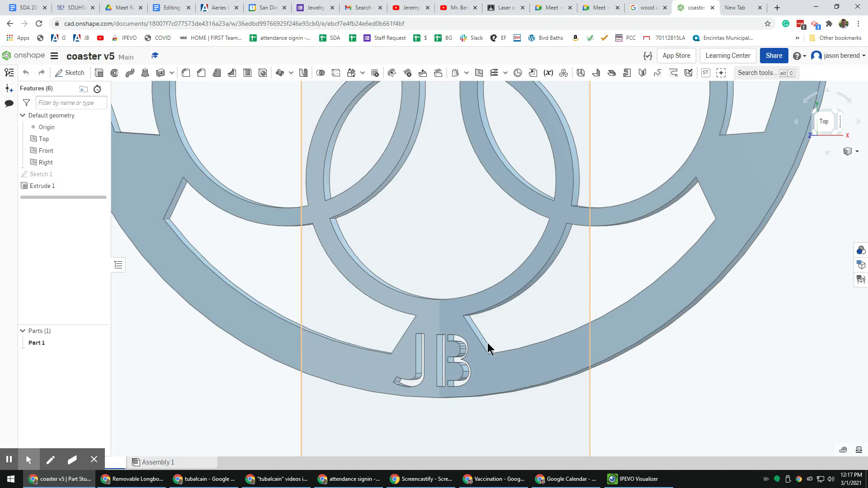
{"action": "scroll", "coordinate": [488, 339], "scroll_direction": "down", "scroll_amount": 5}
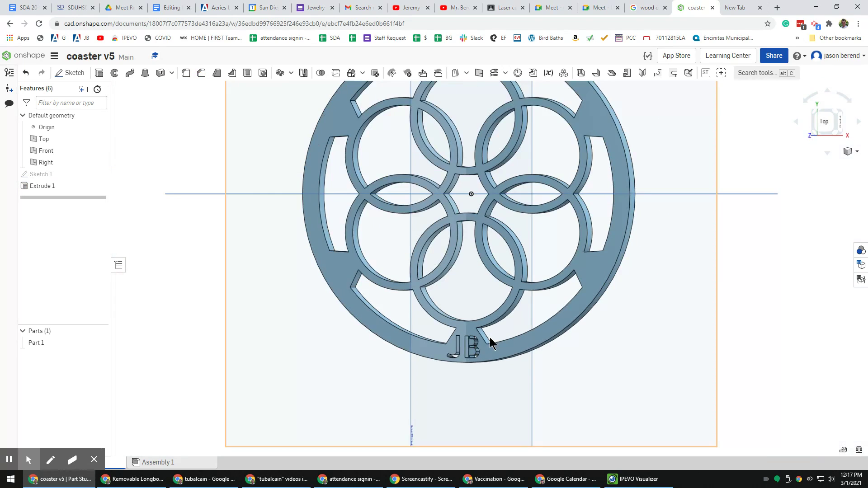
{"action": "scroll", "coordinate": [489, 338], "scroll_direction": "down", "scroll_amount": 1}
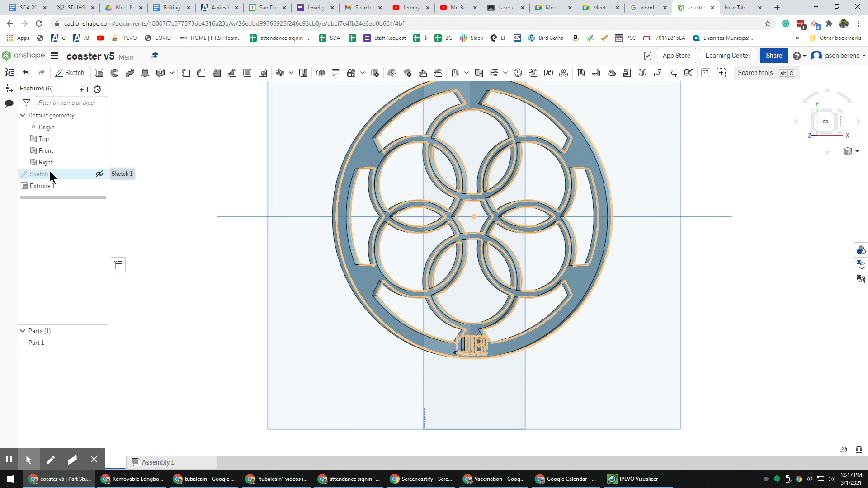
Recentre the coaster in view and select Sketch 1 in the feature list.
{"action": "middle_click_drag", "start_coordinate": [516, 184], "coordinate": [515, 217]}
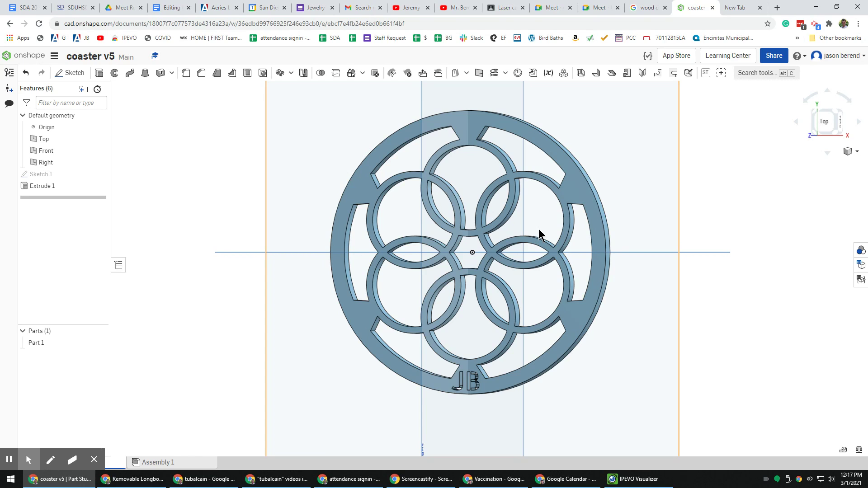
{"action": "left_click", "coordinate": [43, 174]}
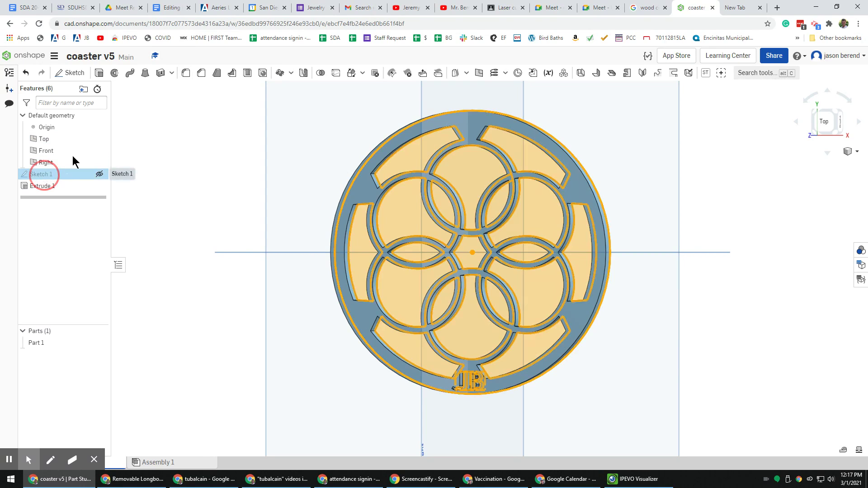